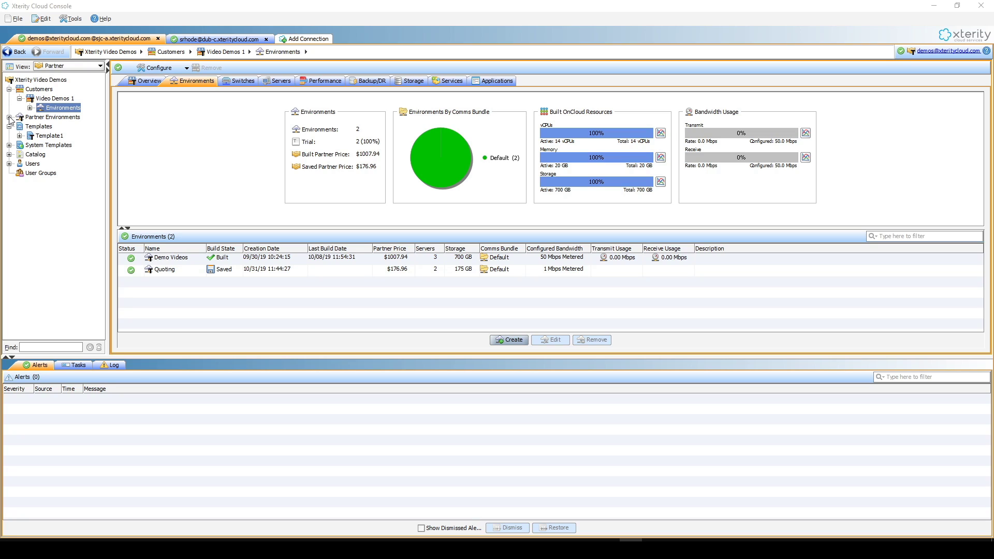
# Step: Expand Partner Environments down to its environment list and open the overview of Part_Env1
pyautogui.click(9, 117)
pyautogui.click(19, 127)
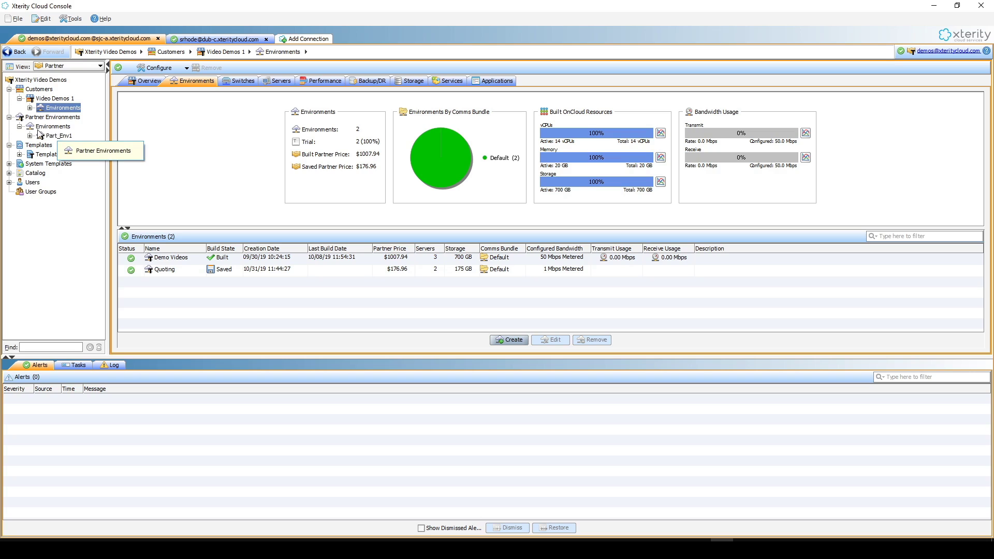
pyautogui.rightClick(49, 127)
pyautogui.press('Escape')
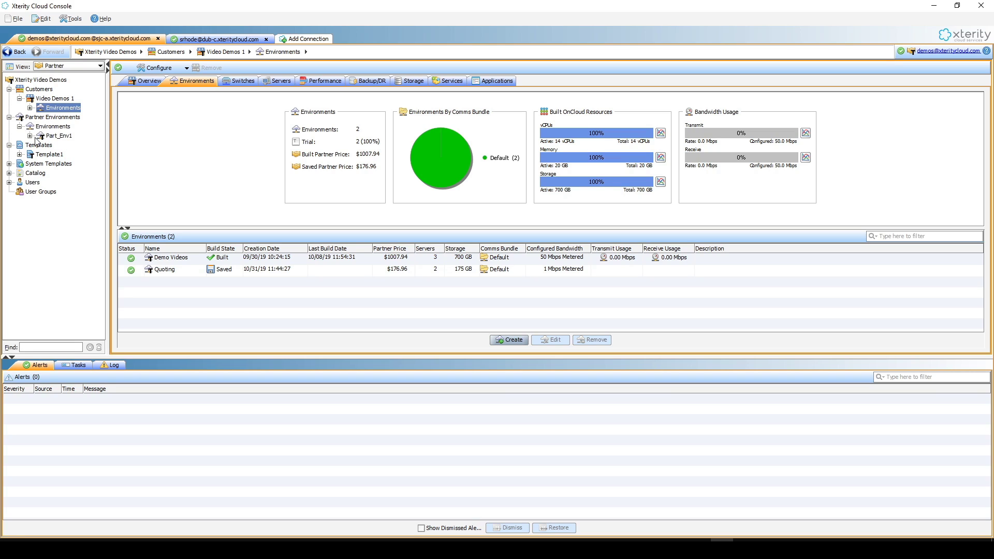
pyautogui.click(44, 137)
# Step: Create a partner environment named Part_Env2 from scratch, without a template, and open it for design
pyautogui.click(48, 127)
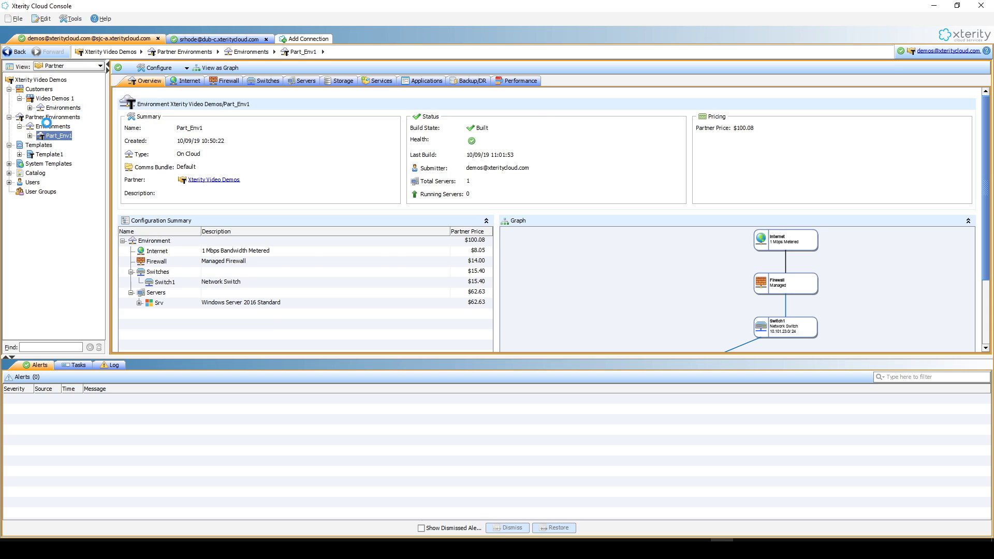
pyautogui.rightClick(50, 127)
pyautogui.click(94, 139)
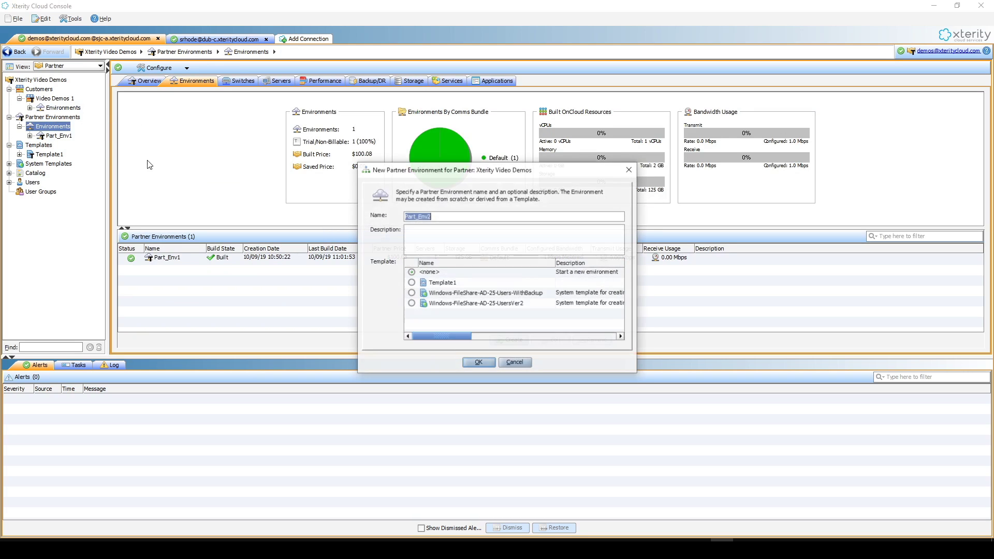
pyautogui.click(475, 361)
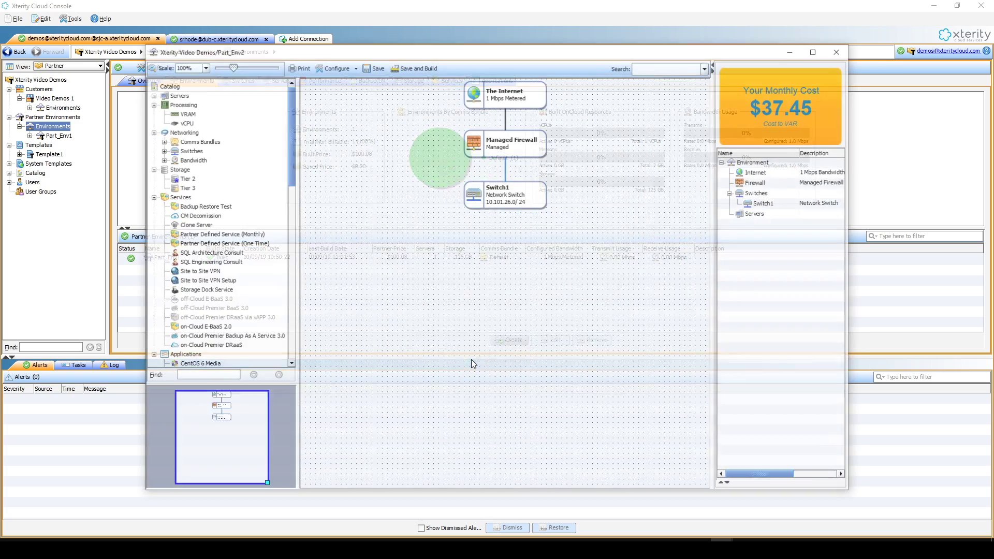
# Step: Add a Win2k16 Standard server from the catalog below Switch1 and name it CSI1
pyautogui.click(152, 94)
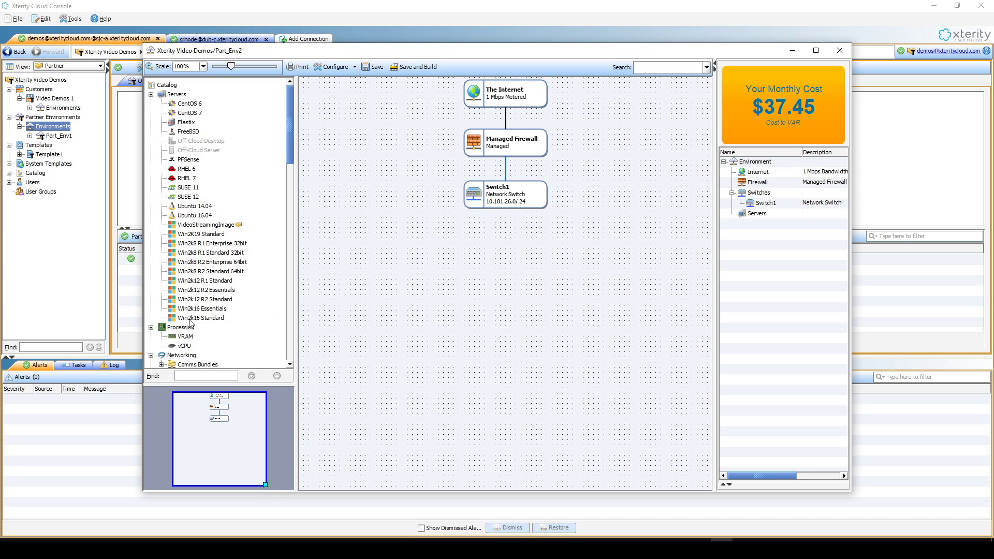
pyautogui.moveTo(193, 318); pyautogui.dragTo(500, 313)
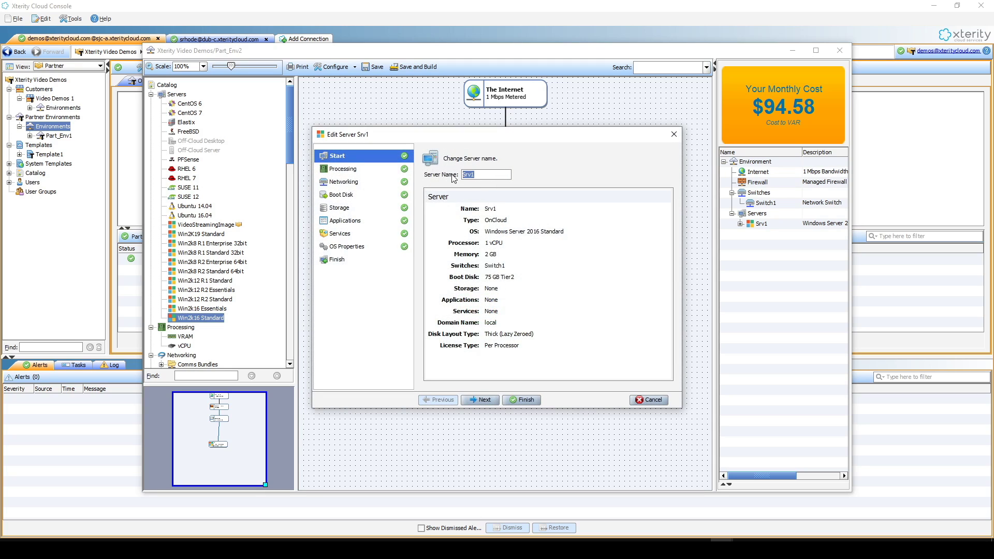
pyautogui.write('CSI')
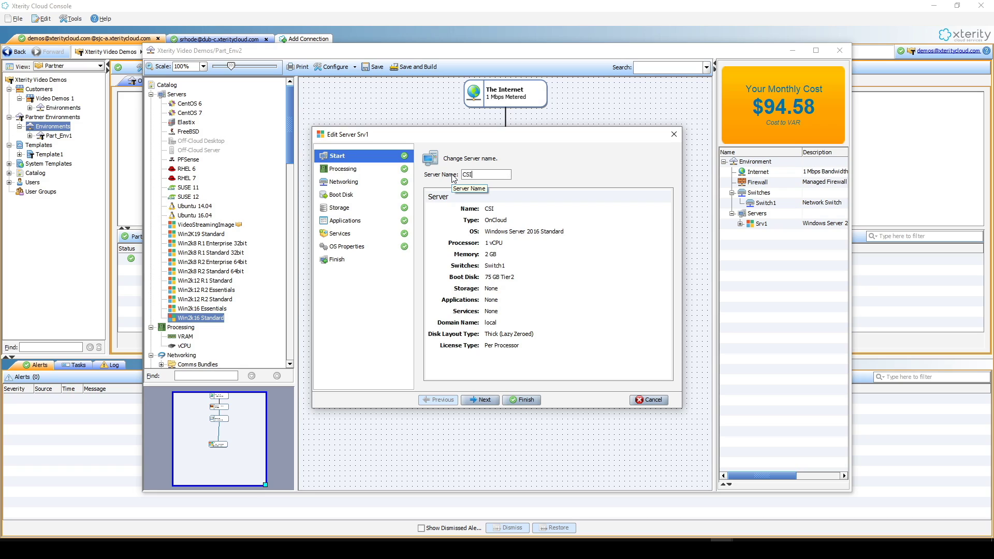
# Step: Give the CSI1 server 8 vCPUs, 16 GB of memory and a 150 GB boot disk
pyautogui.click(382, 169)
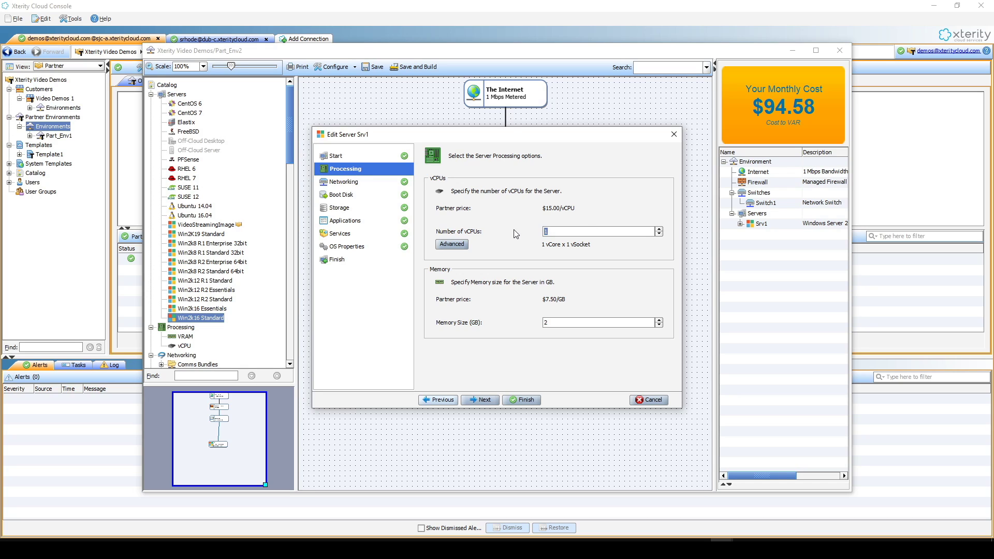
pyautogui.write('8')
pyautogui.write('16')
pyautogui.click(357, 182)
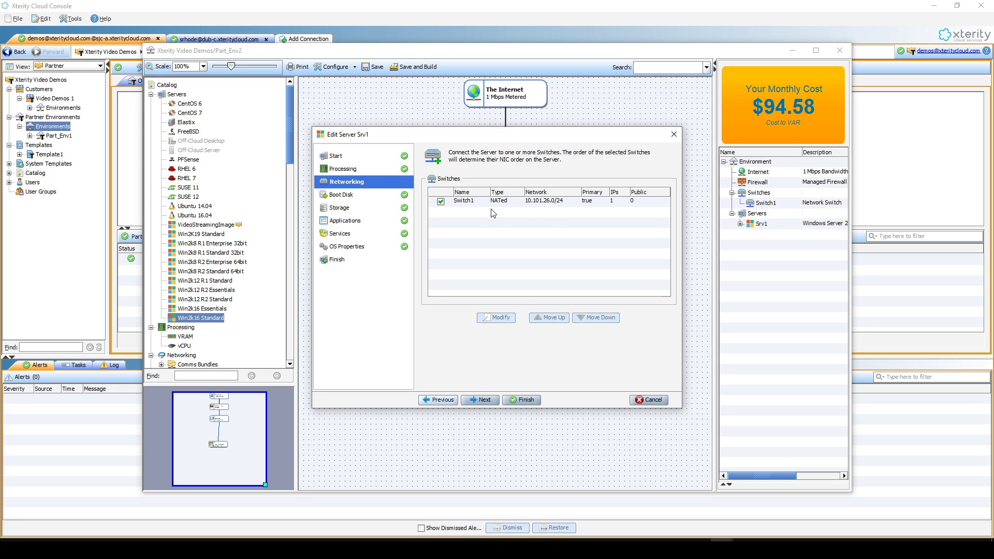
pyautogui.click(347, 195)
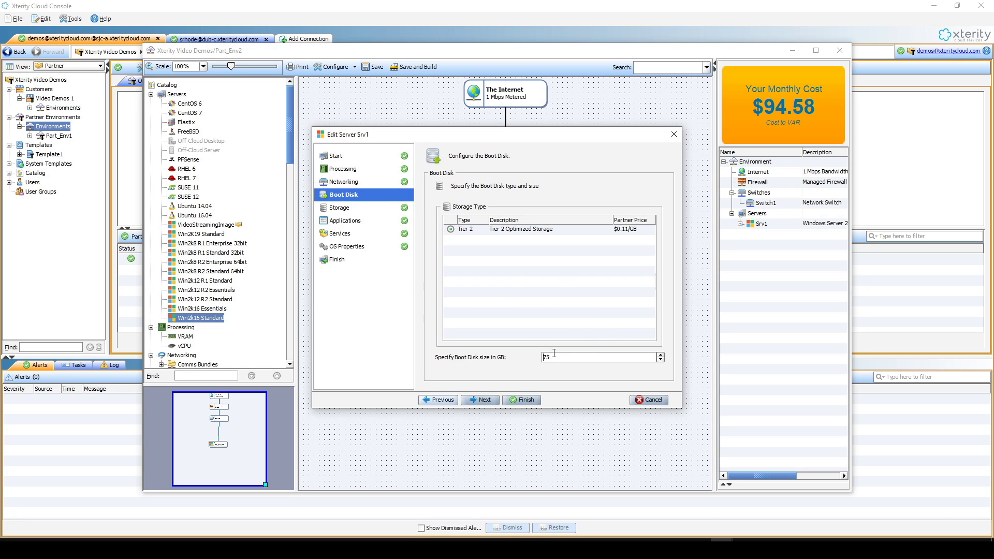
pyautogui.write('150')
# Step: Add two extra storage units to the server: one 200 GB Tier 2 and one 500 GB Tier 3
pyautogui.click(357, 209)
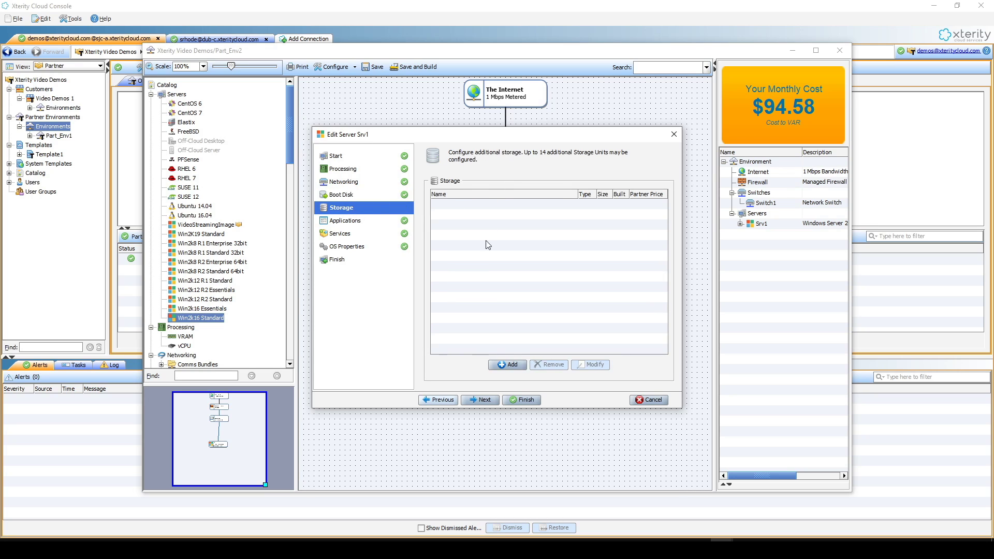
pyautogui.click(508, 364)
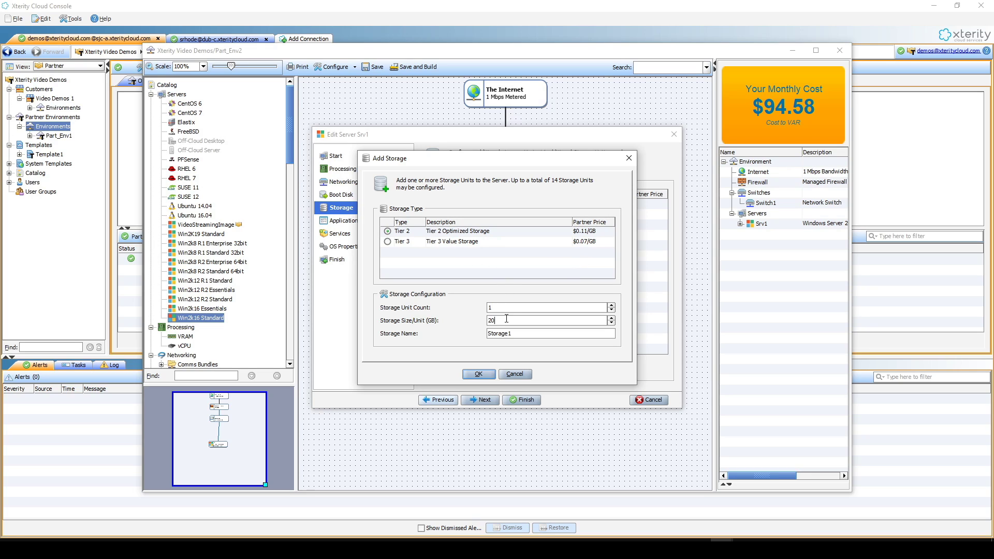
pyautogui.click(475, 369)
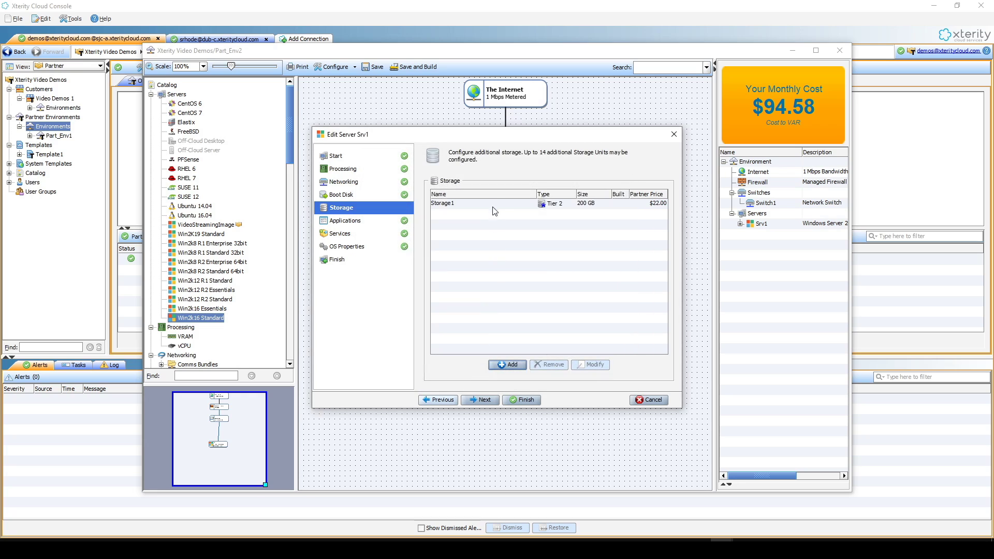
pyautogui.click(510, 365)
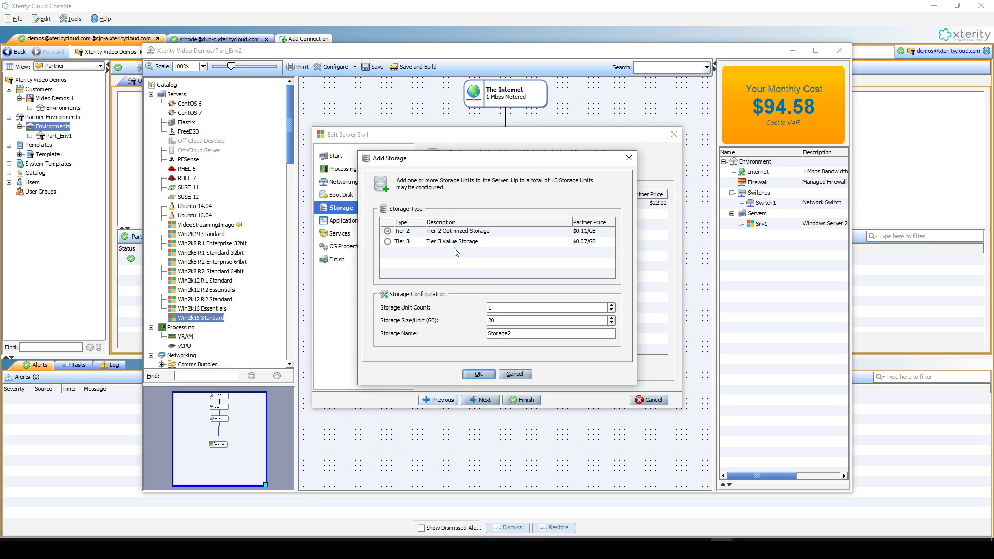
pyautogui.click(388, 242)
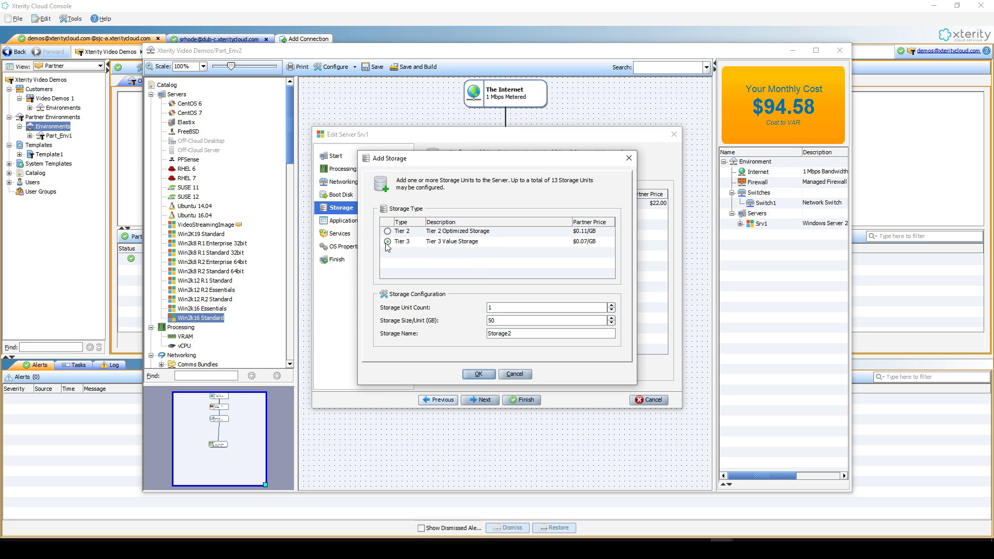
pyautogui.click(500, 316)
pyautogui.write('00')
pyautogui.click(485, 372)
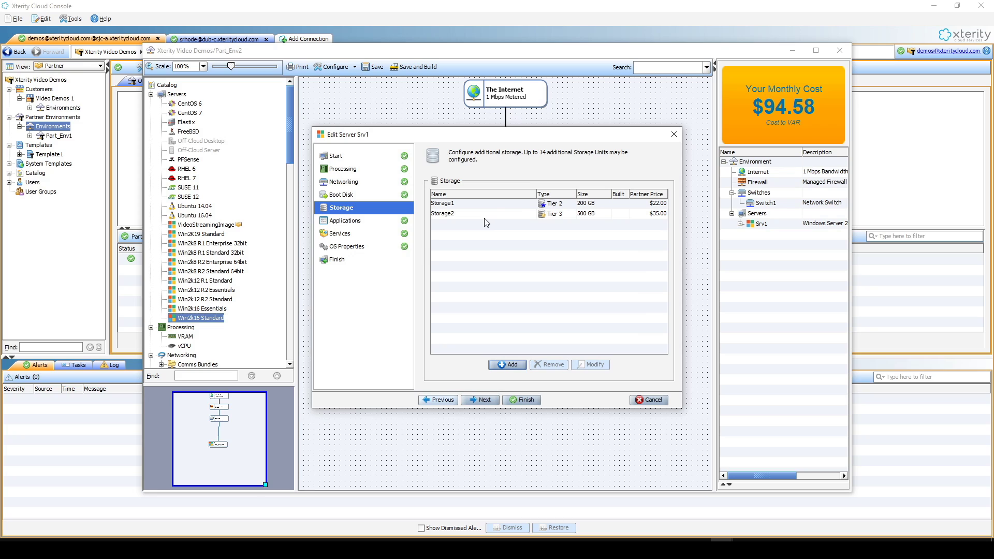
# Step: Rename the 500 GB Tier 3 storage unit BackupSpace and the 200 GB Tier 2 unit DataSpace
pyautogui.click(485, 218)
pyautogui.click(580, 366)
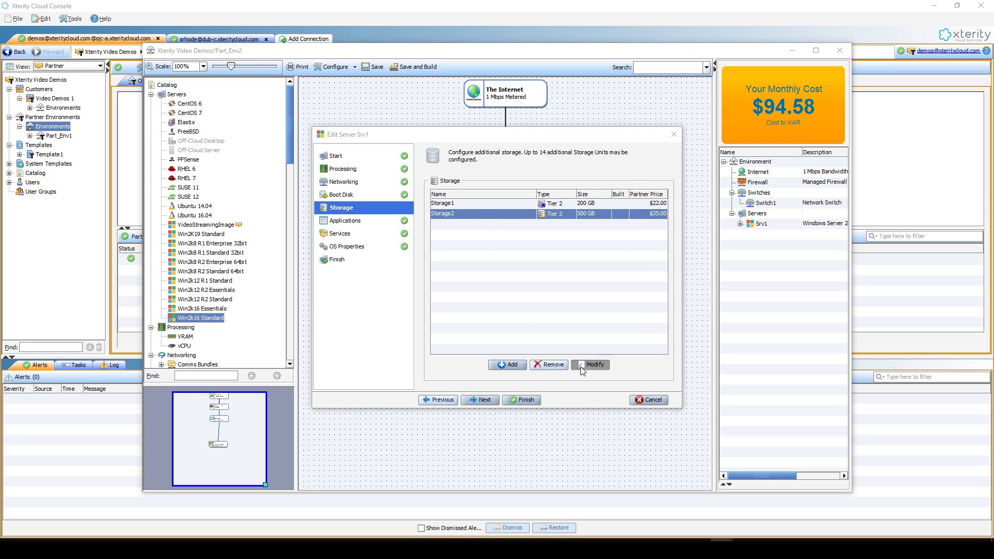
pyautogui.write('BackupSpace')
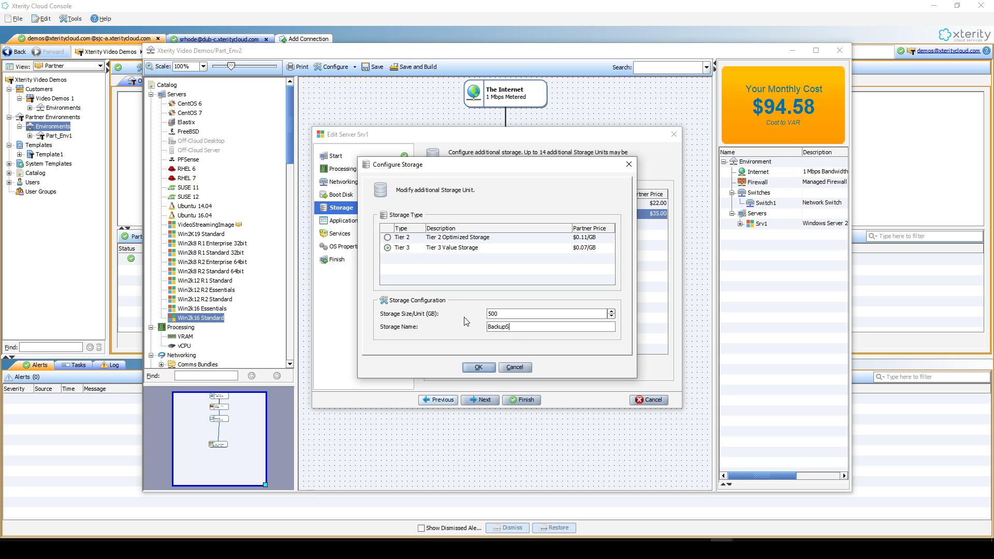
pyautogui.click(483, 367)
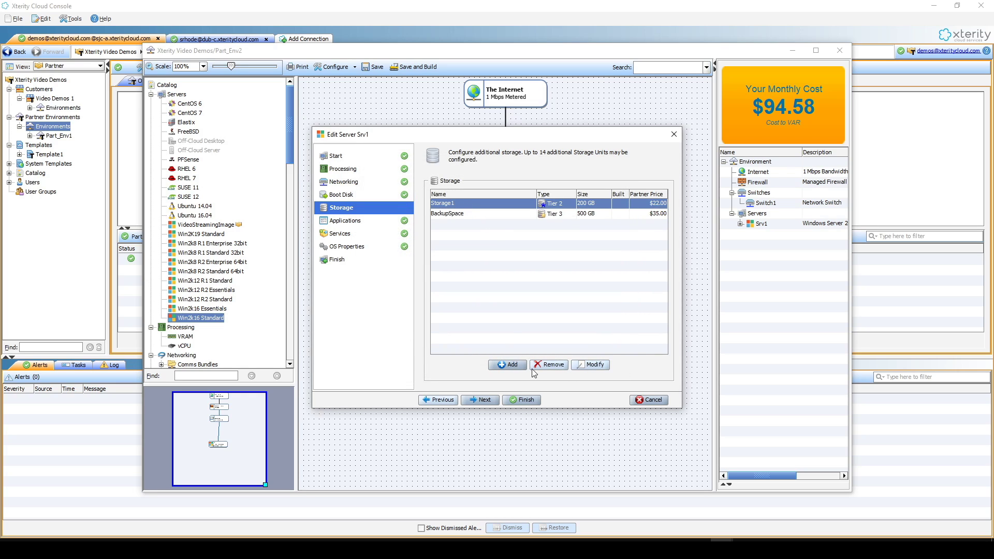
pyautogui.click(585, 365)
pyautogui.moveTo(514, 326); pyautogui.dragTo(475, 329)
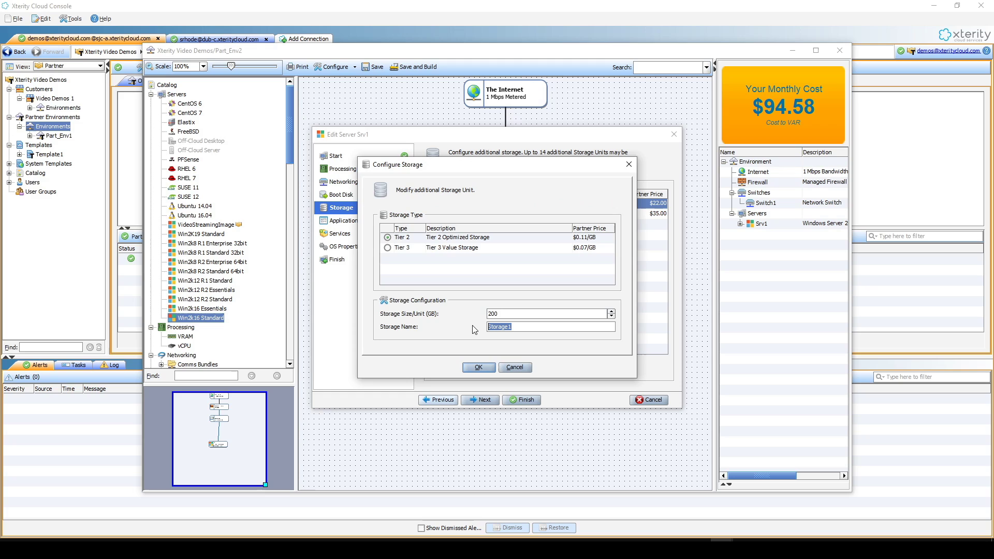
pyautogui.write('DataSpace')
pyautogui.click(479, 367)
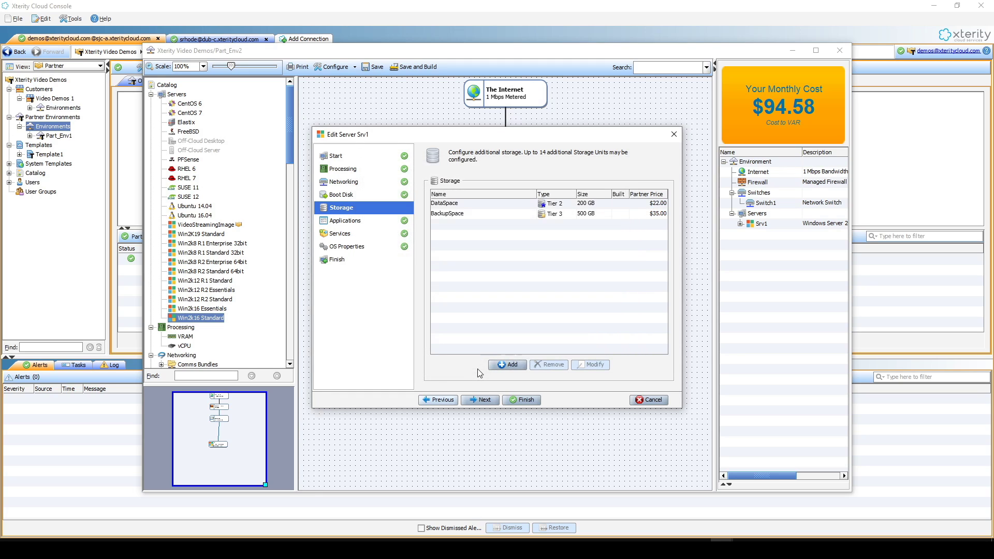
pyautogui.click(354, 222)
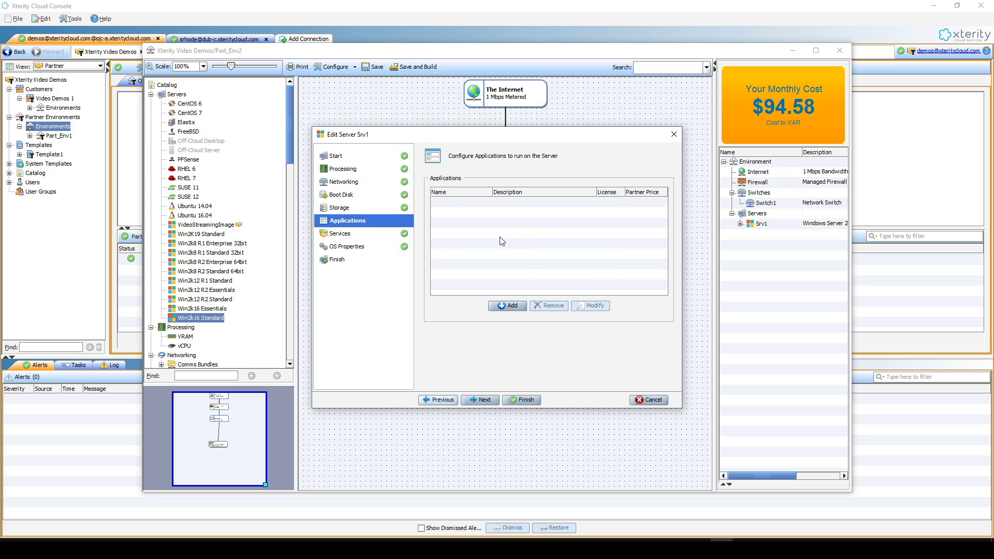
pyautogui.click(505, 305)
pyautogui.scroll(-5, 436, 300)
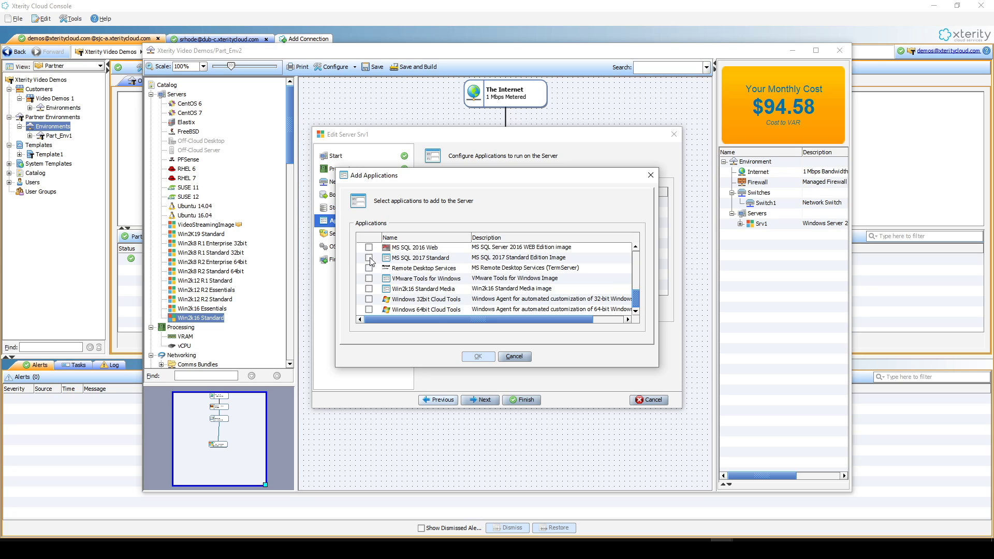
pyautogui.click(369, 257)
pyautogui.click(511, 356)
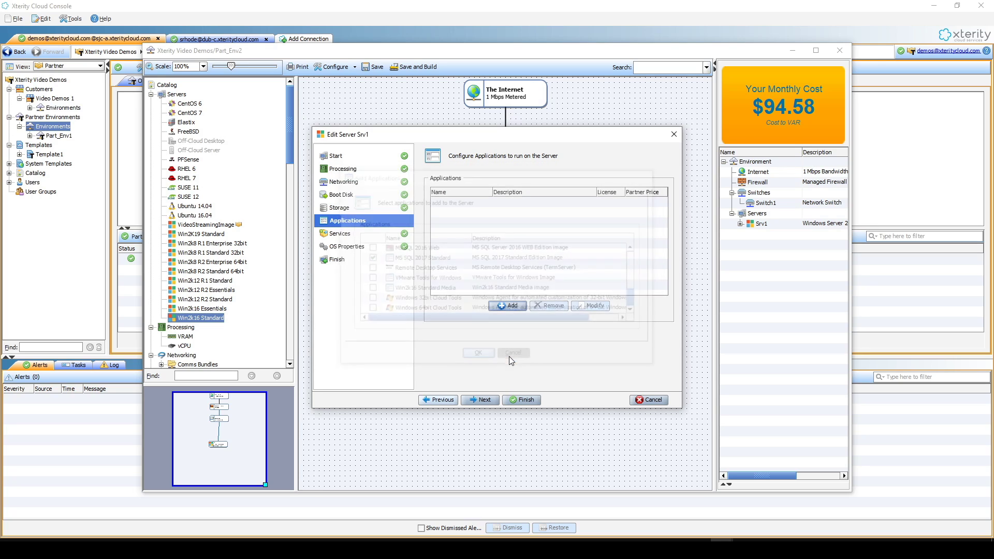
# Step: Set the server's DNS domain name to mystuff.com and update the server with the configured settings
pyautogui.click(357, 247)
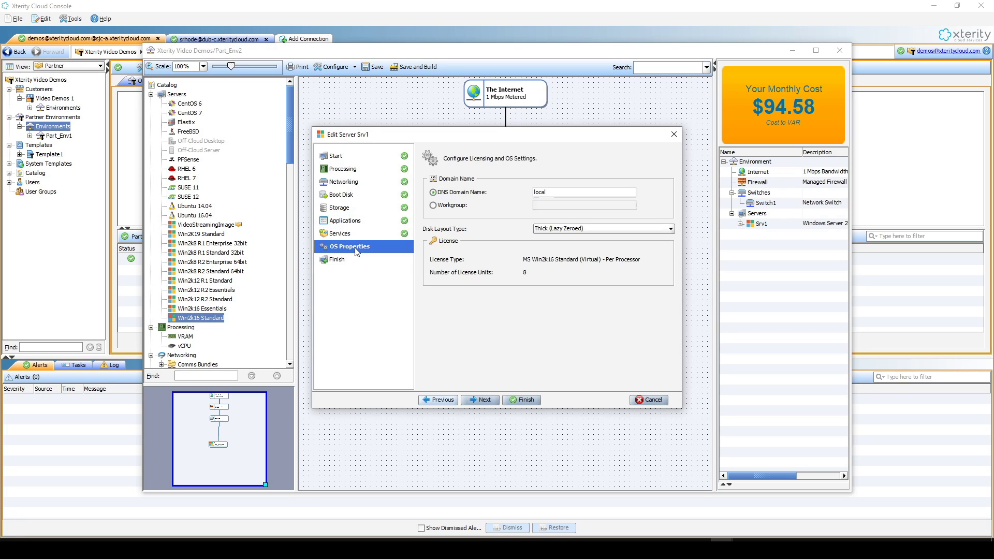
pyautogui.doubleClick(559, 192)
pyautogui.write('mystuff.com')
pyautogui.click(339, 258)
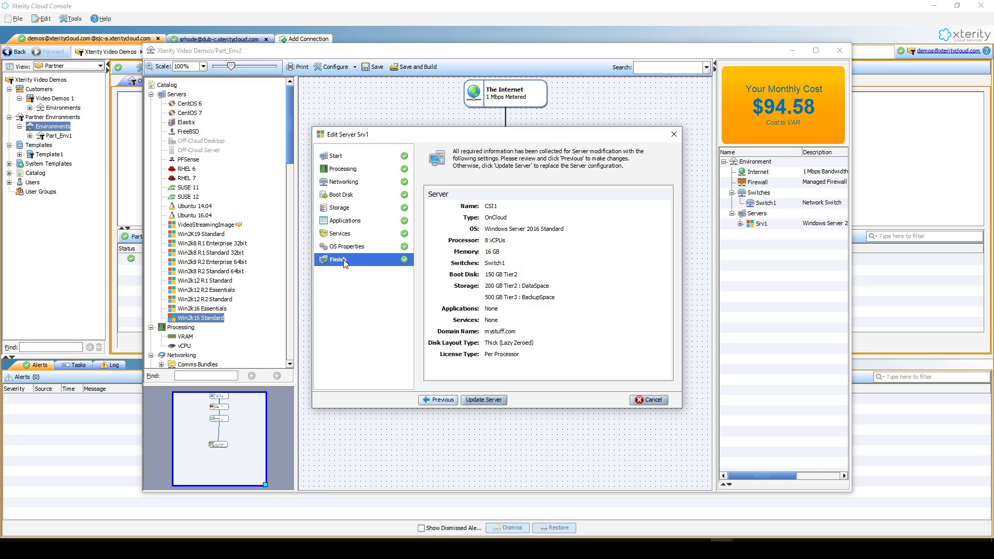
pyautogui.click(489, 401)
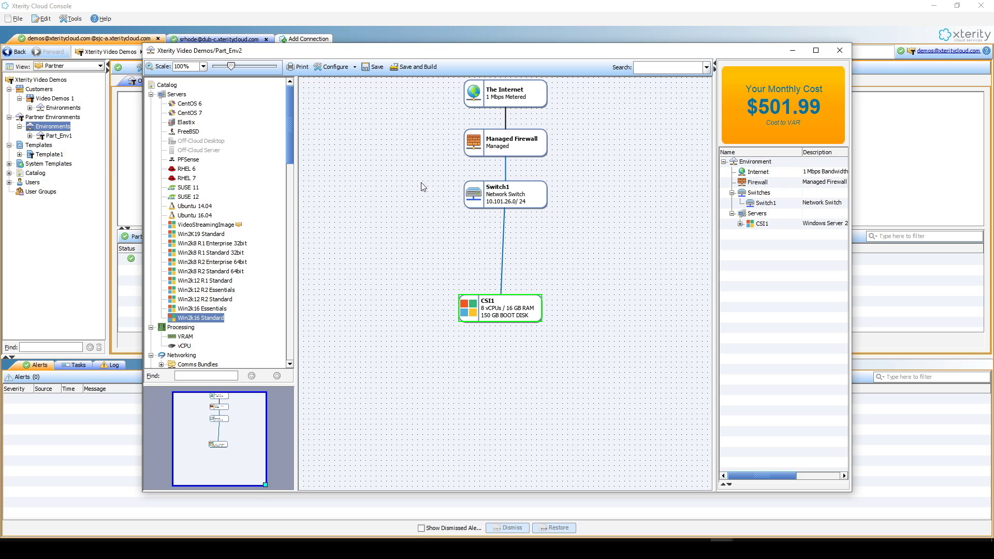
# Step: Close the Part_Env2 design without saving the environment
pyautogui.moveTo(490, 195)
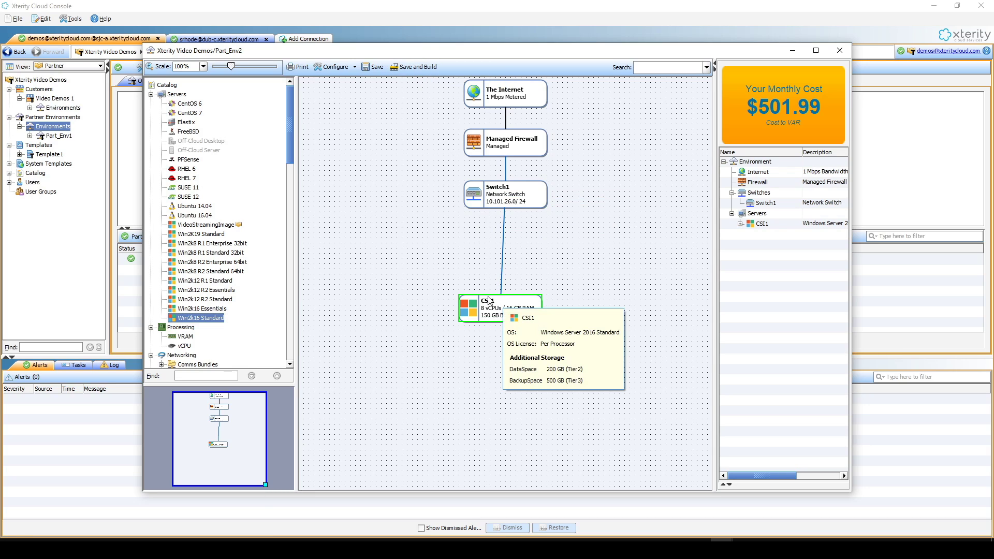
pyautogui.click(839, 55)
pyautogui.click(474, 286)
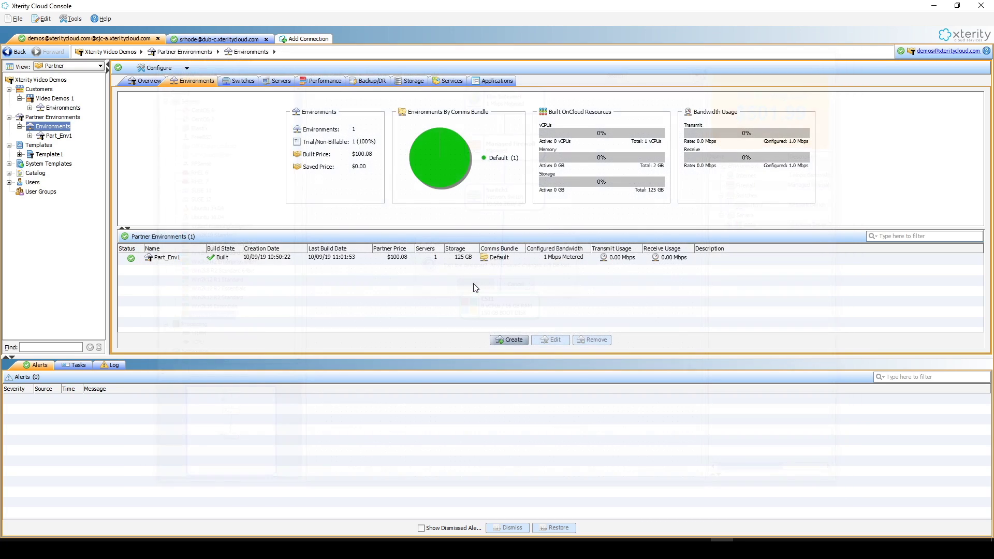
# Step: Show the server list of Part_Env1 and select the Srv server
pyautogui.click(30, 136)
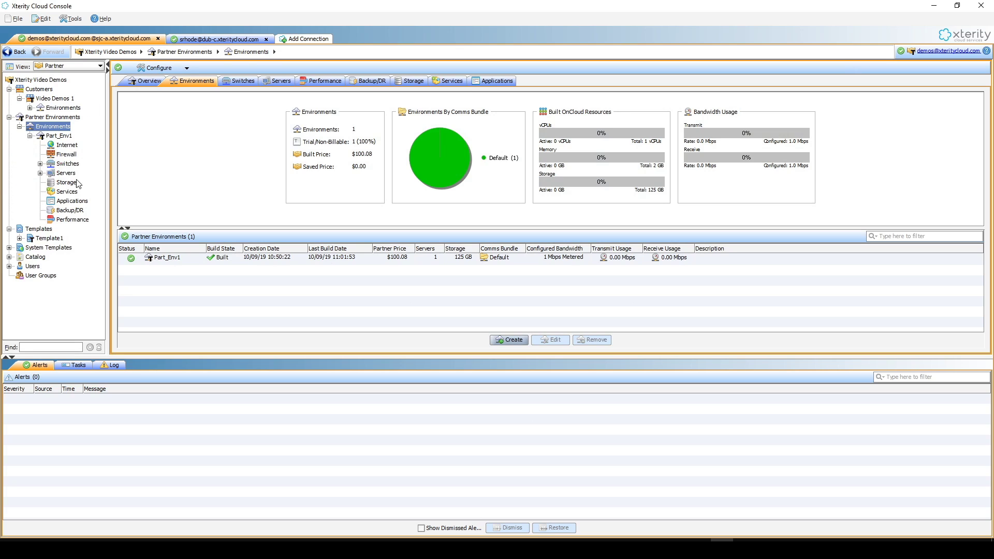
pyautogui.click(68, 174)
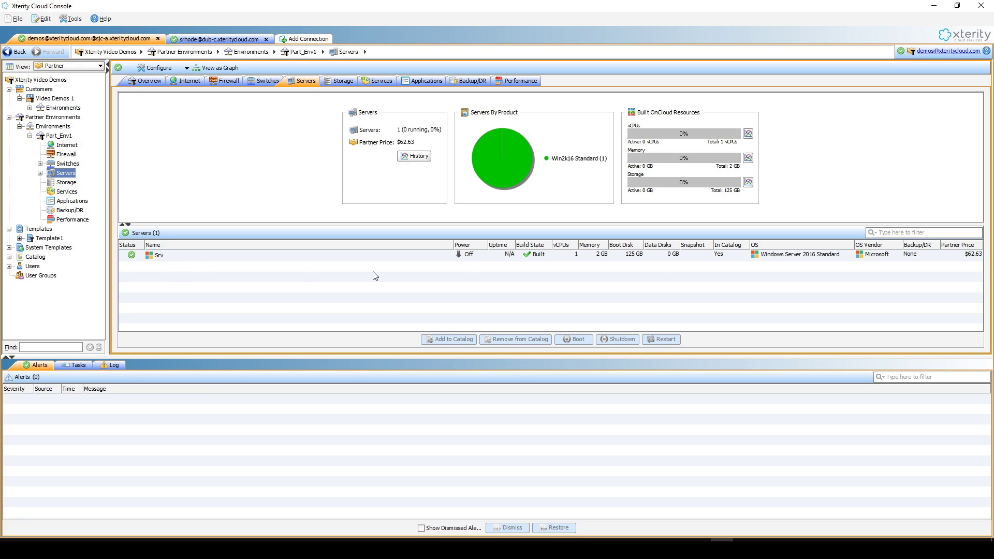
pyautogui.click(651, 257)
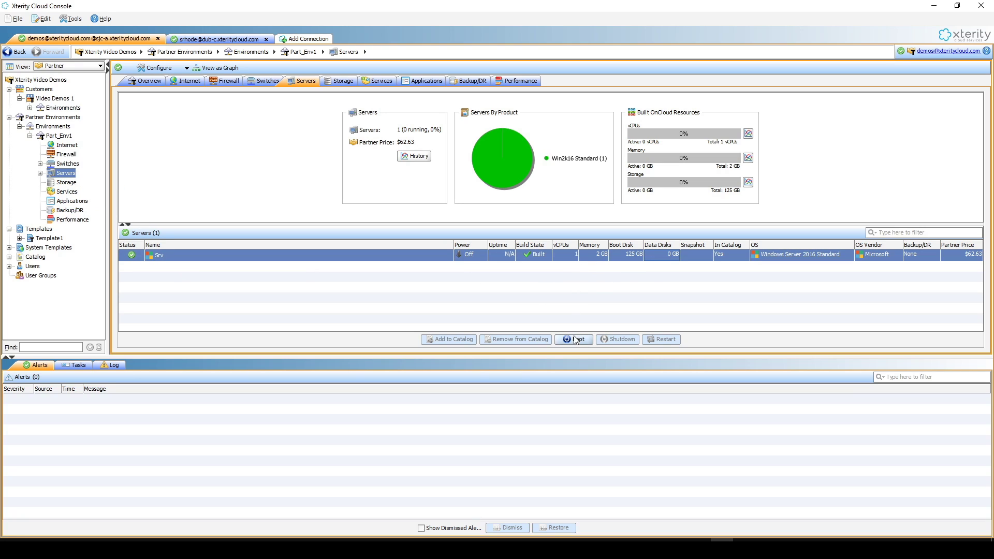
# Step: Open the Part_Env1 environment for editing in the Designer
pyautogui.rightClick(59, 137)
pyautogui.moveTo(81, 147)
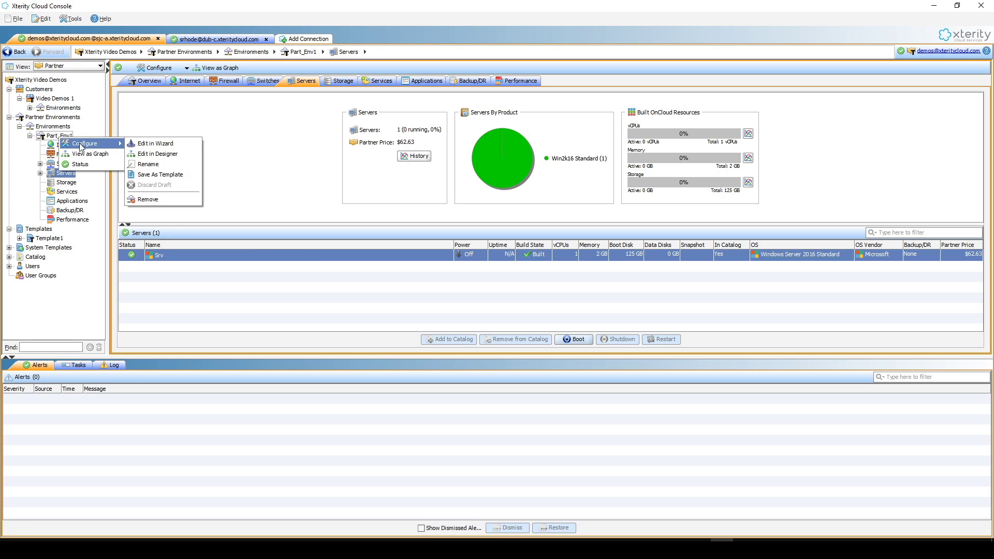
pyautogui.click(157, 157)
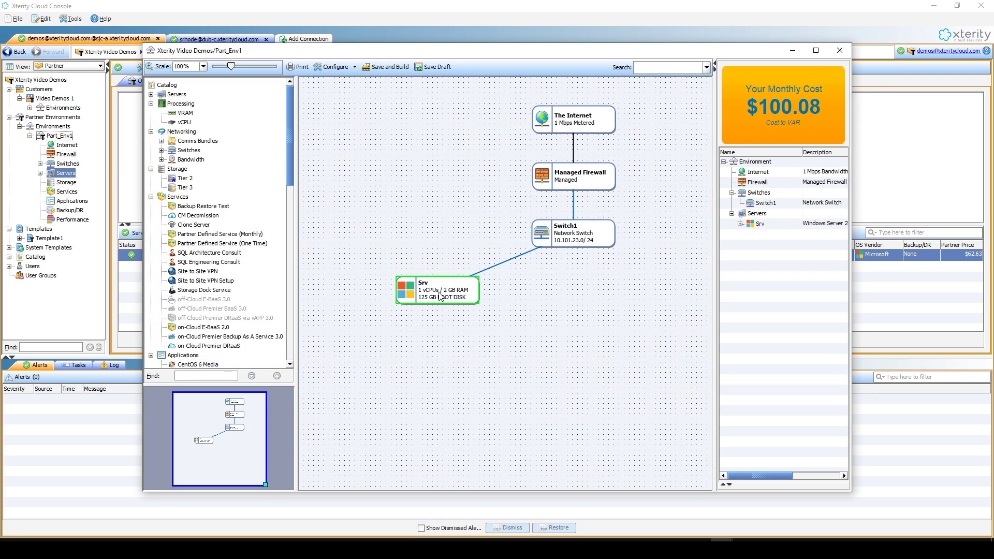
# Step: Review the Srv server's boot disk and other settings without changing them, and exit the Part_Env1 design without saving
pyautogui.doubleClick(440, 296)
pyautogui.click(356, 171)
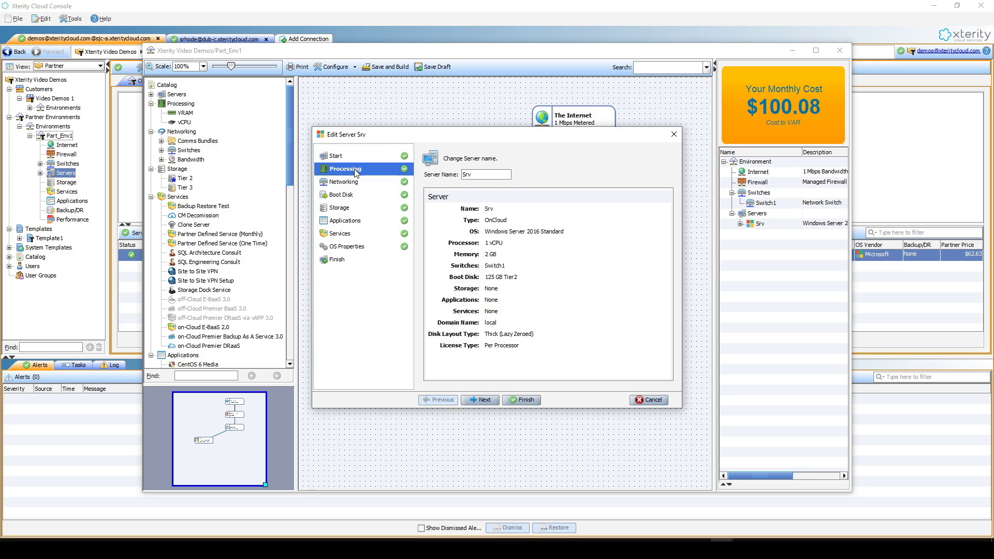
pyautogui.click(346, 195)
pyautogui.click(345, 214)
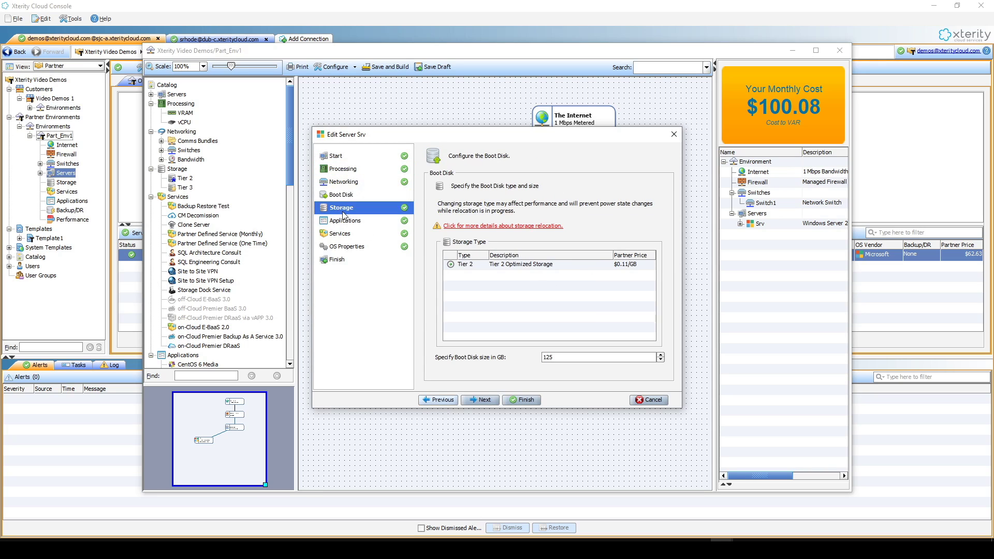
pyautogui.click(653, 401)
pyautogui.click(478, 289)
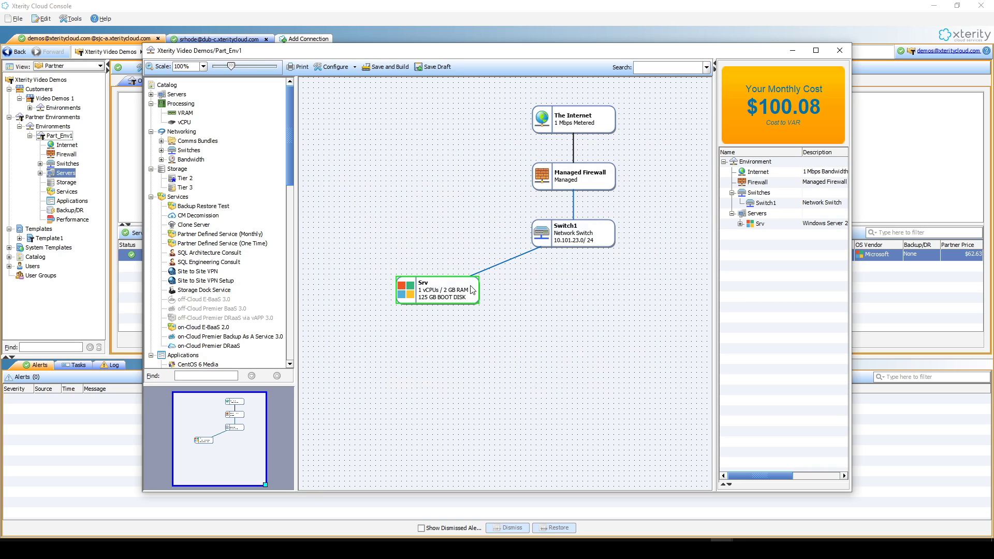
pyautogui.click(839, 50)
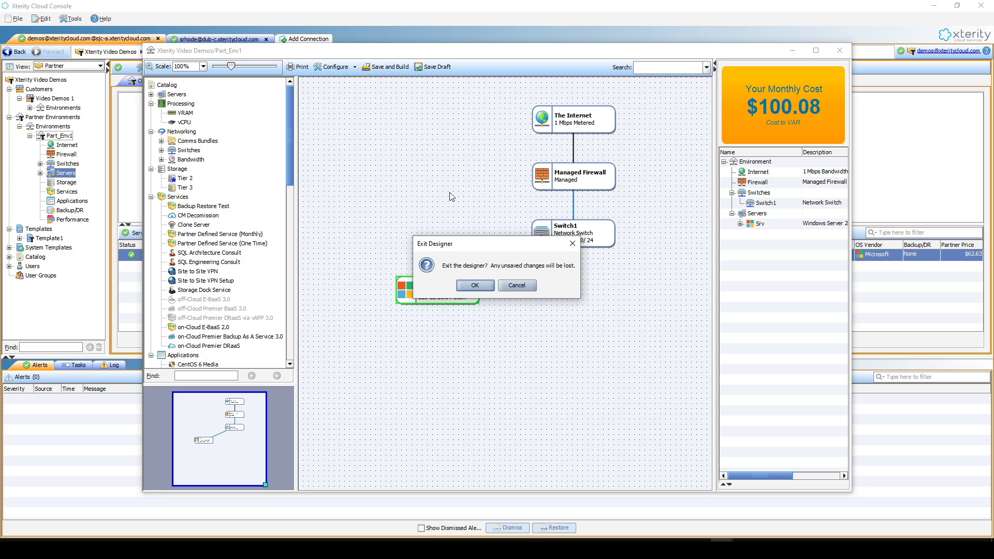
pyautogui.click(481, 286)
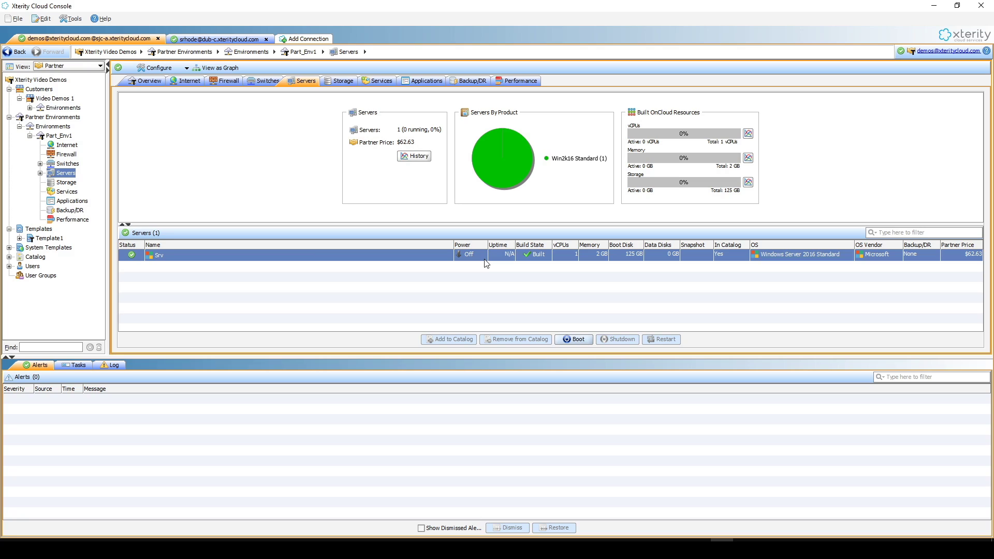
# Step: Check the power, console and catalog actions available for the Srv server in Part_Env1's server list
pyautogui.rightClick(261, 258)
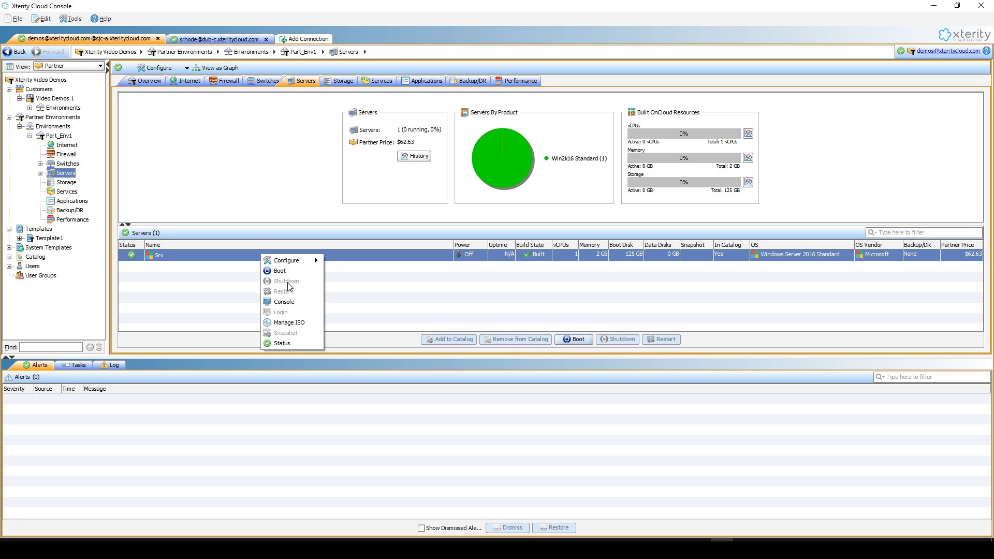
pyautogui.click(386, 289)
pyautogui.click(379, 258)
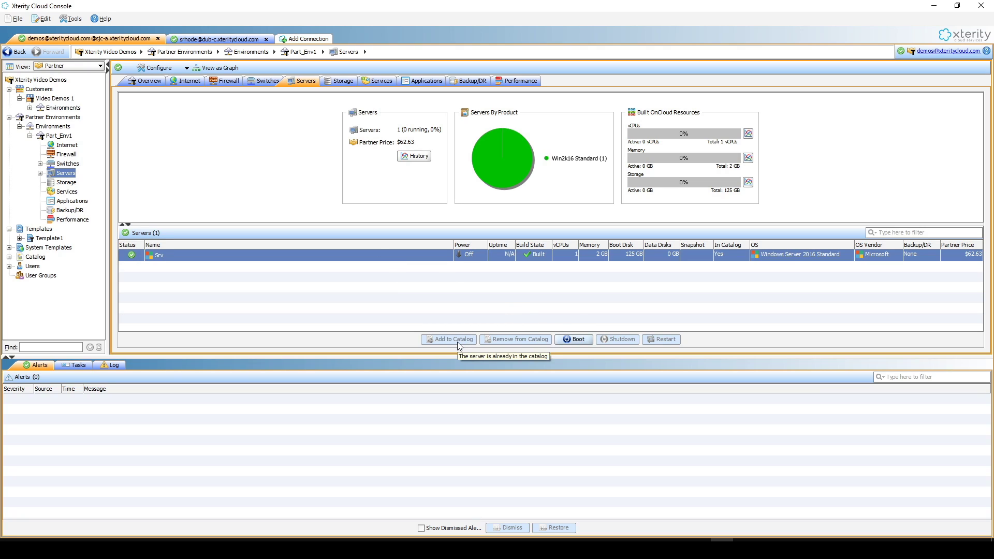
pyautogui.click(60, 136)
pyautogui.click(302, 85)
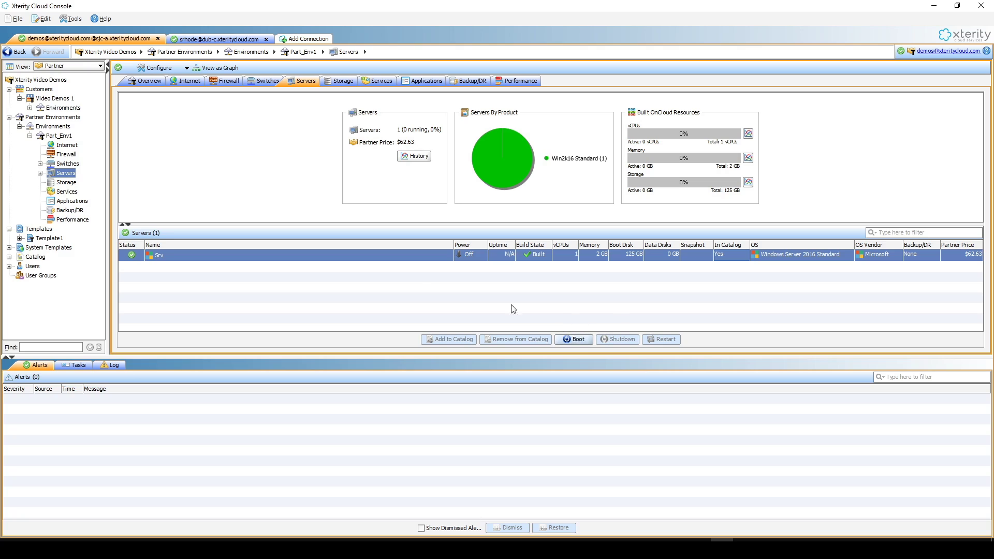
# Step: Open the Demo Videos environment of customer Video Demos 1 for editing in the Designer
pyautogui.click(29, 108)
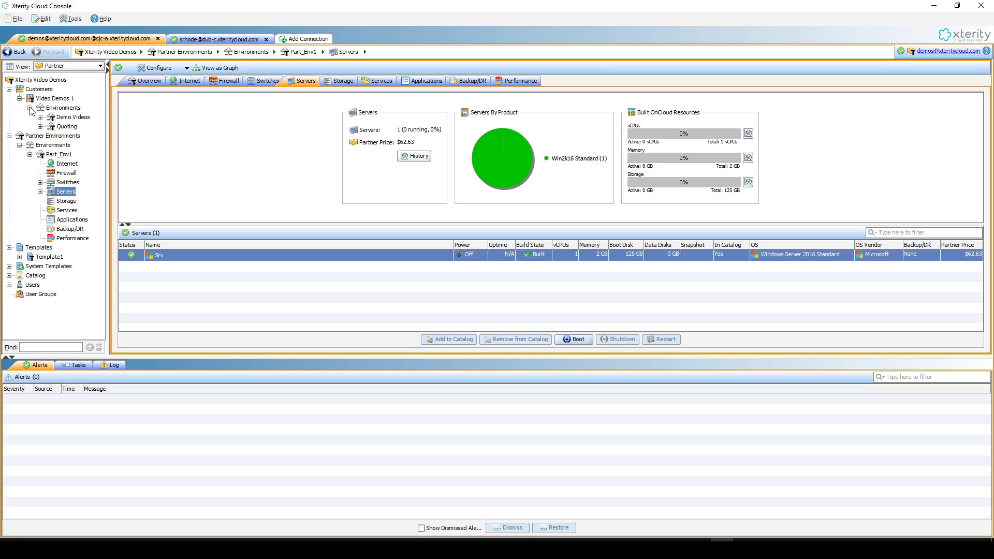
pyautogui.rightClick(67, 118)
pyautogui.moveTo(104, 121)
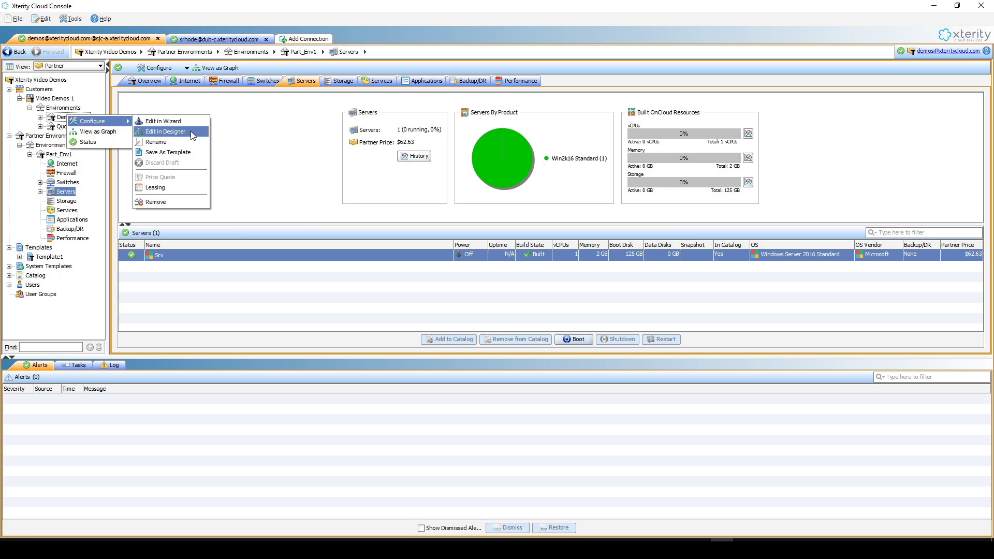
pyautogui.click(191, 132)
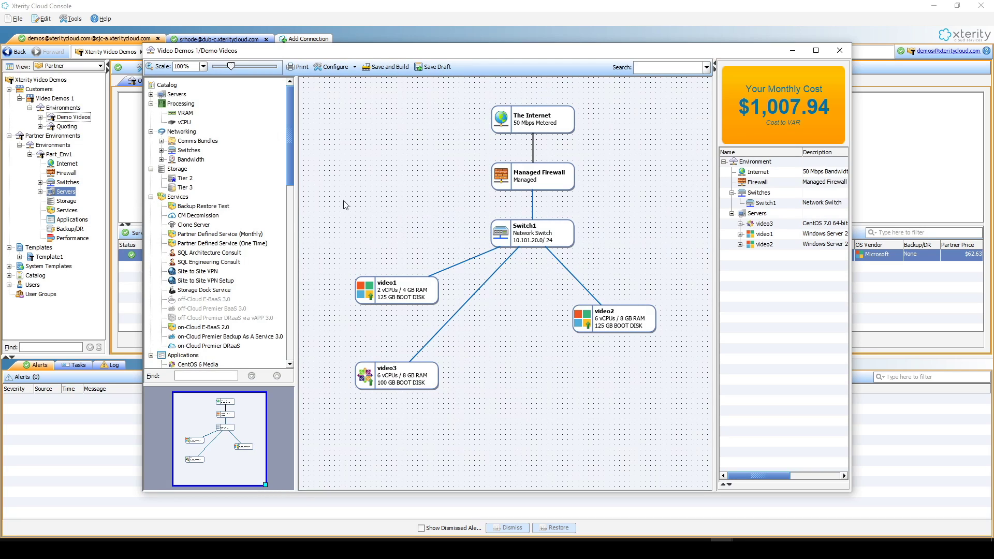
# Step: Add a server from the catalog's VideoStreamingImage to the Demo Videos design, between the video3 and video2 servers
pyautogui.click(151, 94)
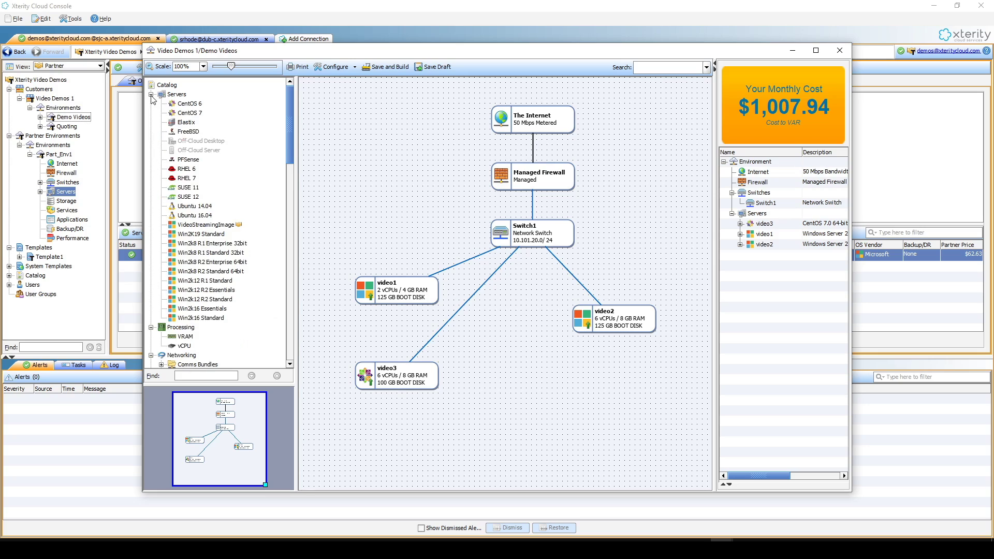
pyautogui.click(194, 227)
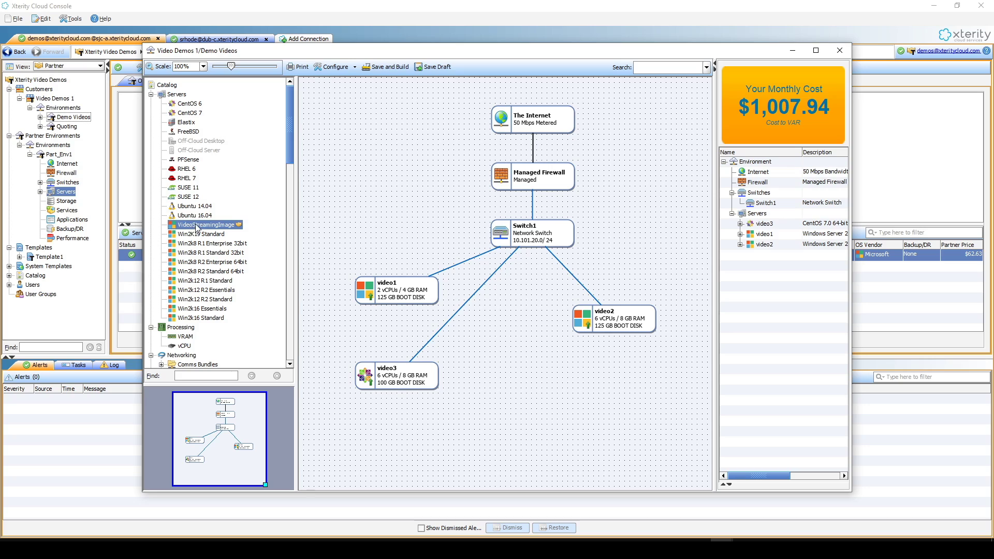
pyautogui.moveTo(197, 228); pyautogui.dragTo(527, 359)
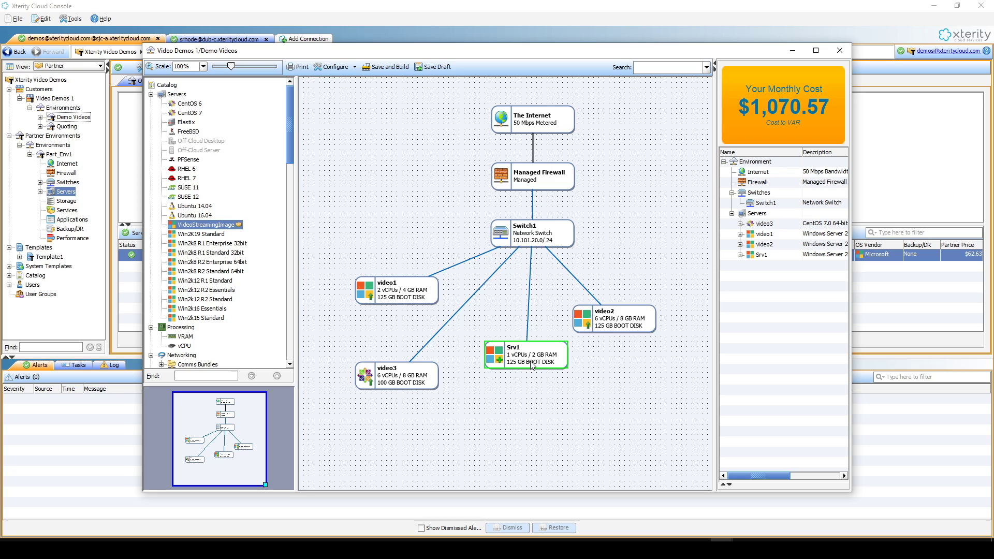
# Step: Review the new Srv1 server's processing, networking, boot disk, storage and OS properties, and leave its settings unchanged
pyautogui.doubleClick(532, 364)
pyautogui.click(356, 173)
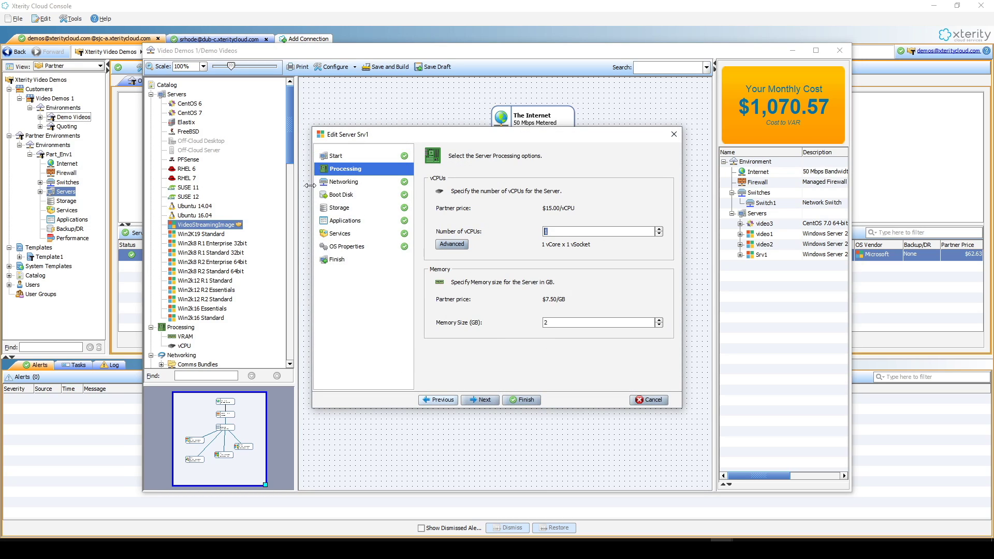
pyautogui.click(342, 182)
pyautogui.click(342, 195)
pyautogui.click(342, 210)
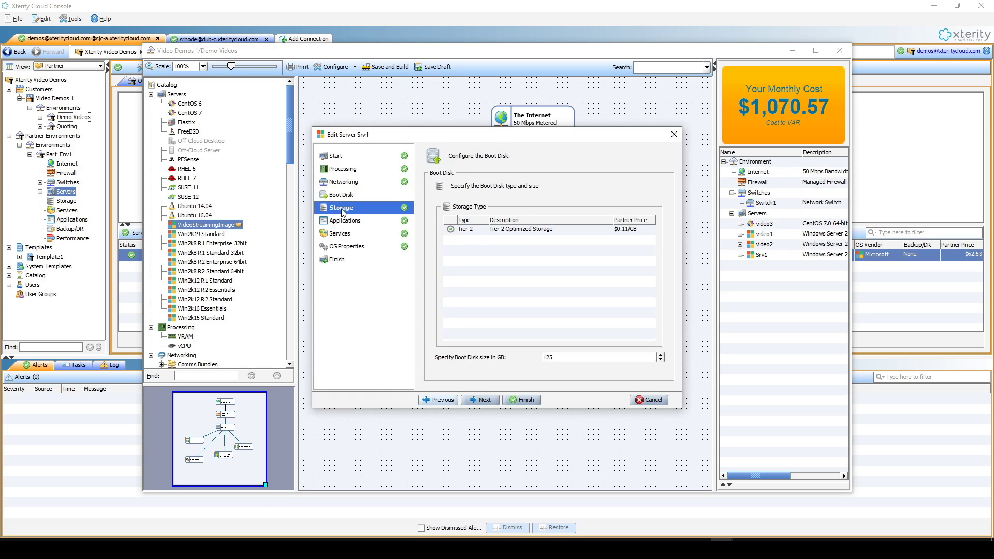
pyautogui.click(344, 248)
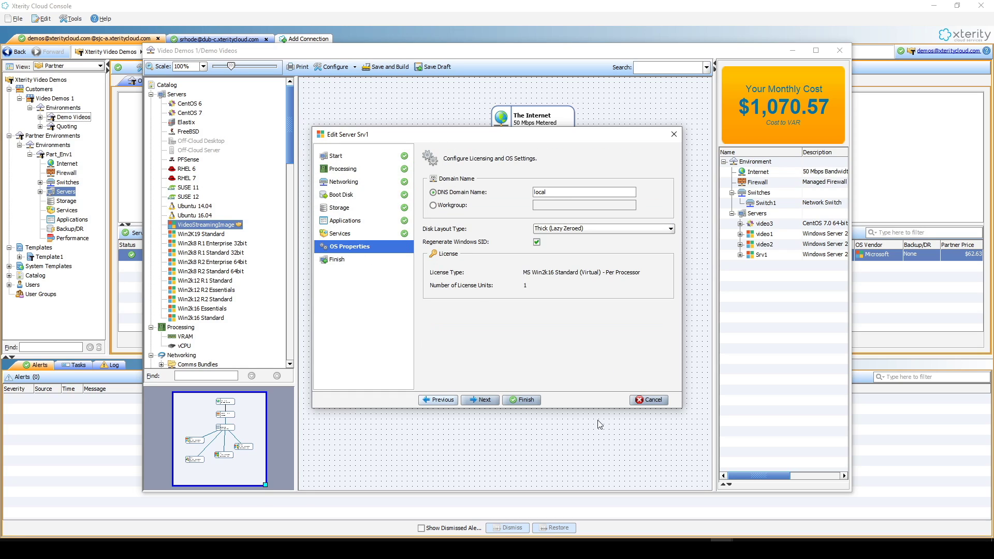
pyautogui.click(647, 400)
pyautogui.click(468, 286)
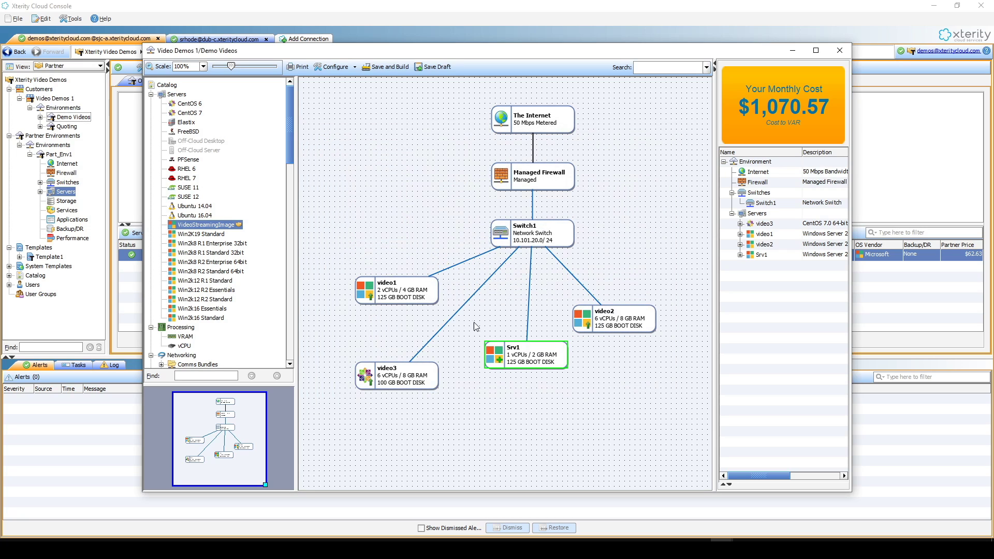
# Step: Close the Demo Videos design and discard its unsaved changes
pyautogui.moveTo(513, 354)
pyautogui.click(519, 241)
pyautogui.click(839, 50)
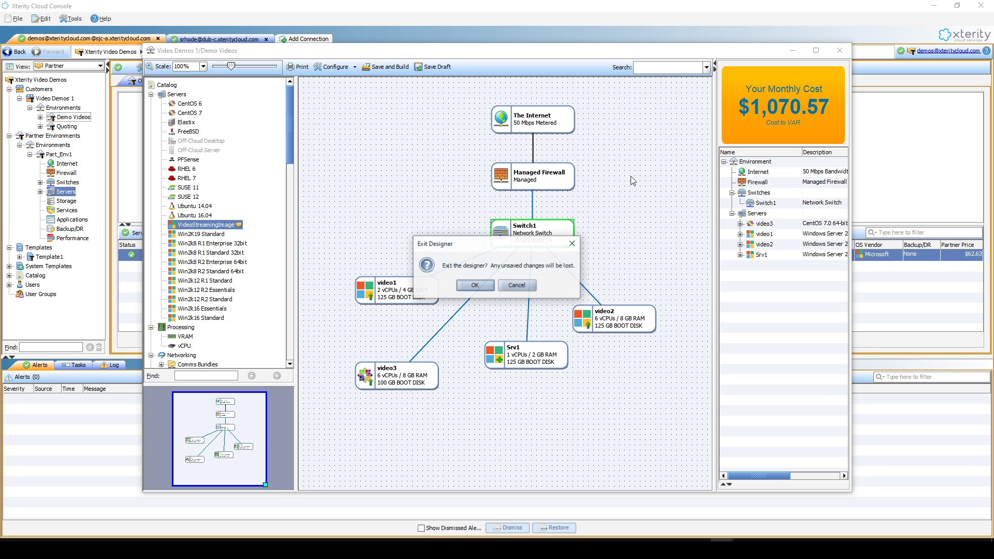
pyautogui.click(484, 286)
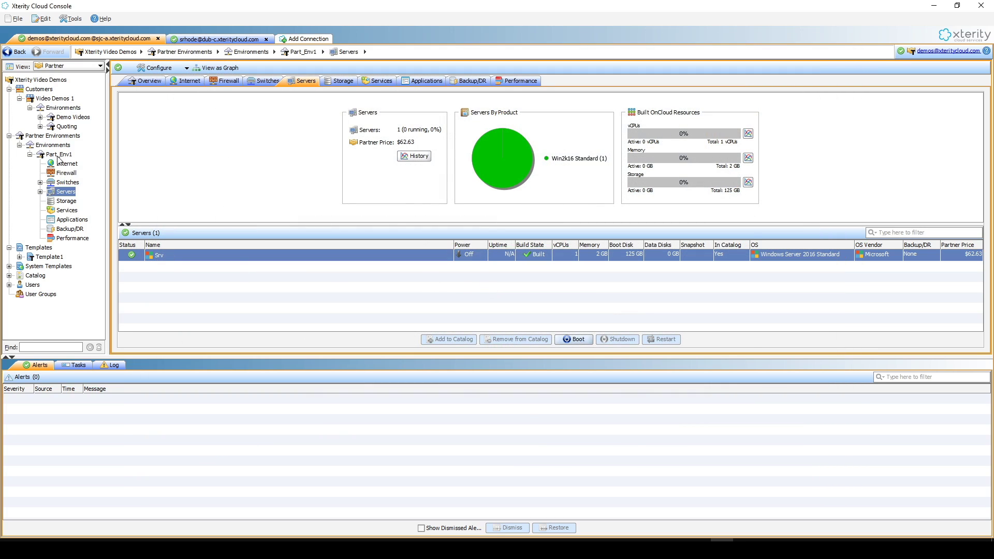
# Step: Show the Part_Env1 overview and review the Internet, Firewall and Switches entries in its configuration summary
pyautogui.click(57, 156)
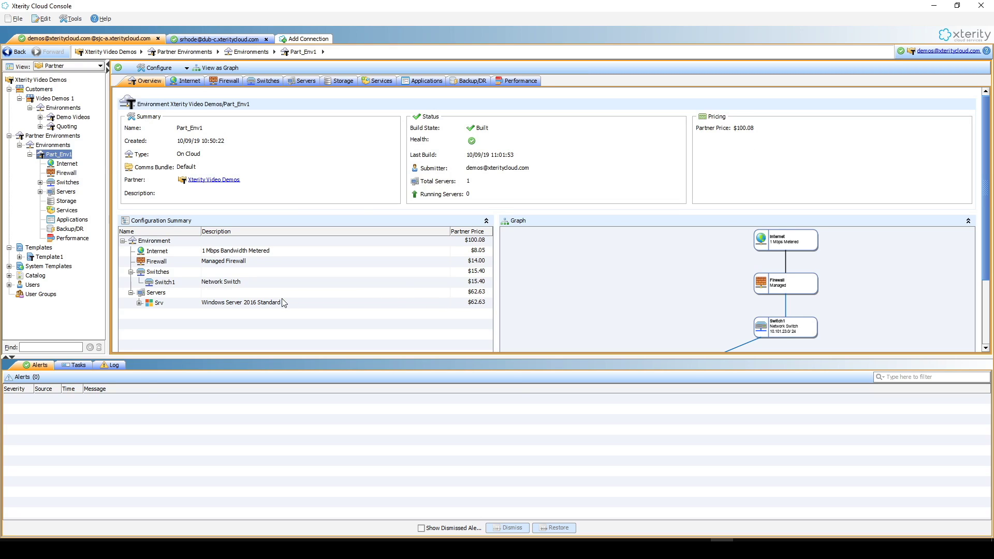
pyautogui.click(175, 253)
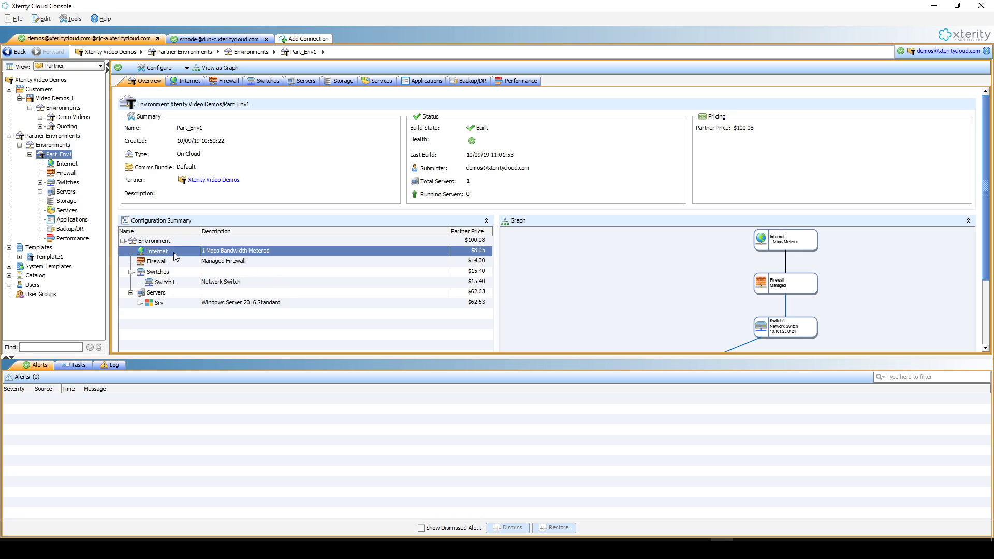
pyautogui.click(177, 262)
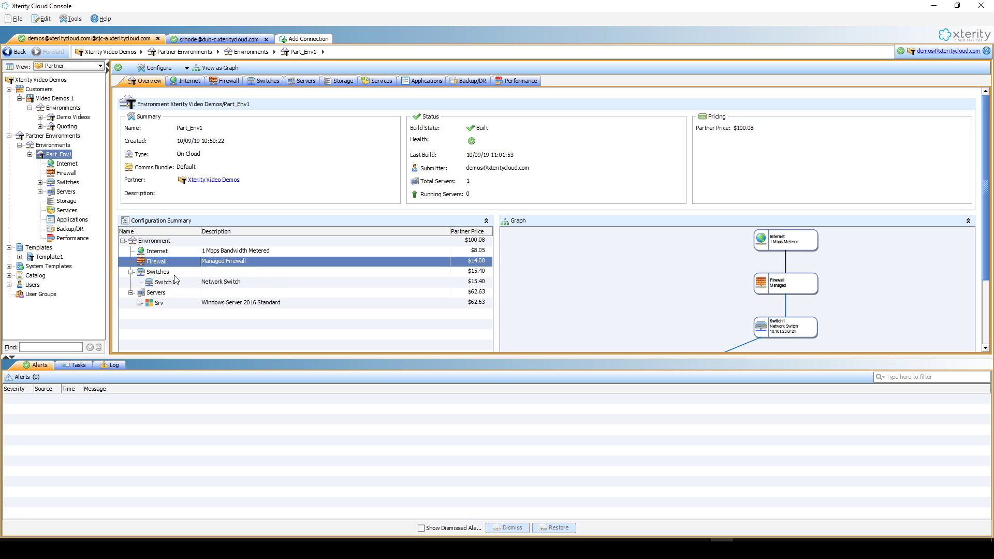
pyautogui.click(175, 273)
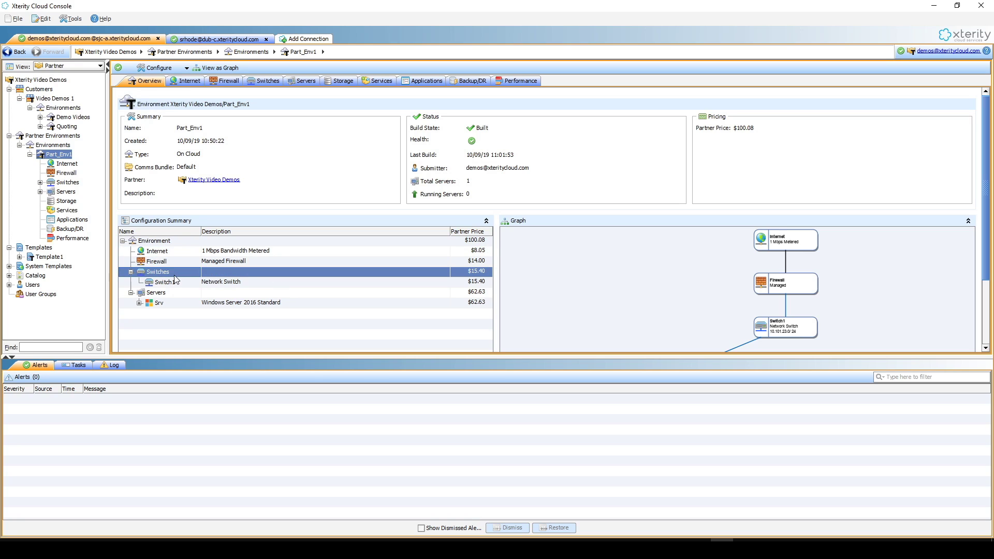
# Step: Expand the Srv server in the configuration summary and enlarge the summary area to review all its component prices
pyautogui.click(140, 304)
pyautogui.click(139, 303)
pyautogui.click(196, 335)
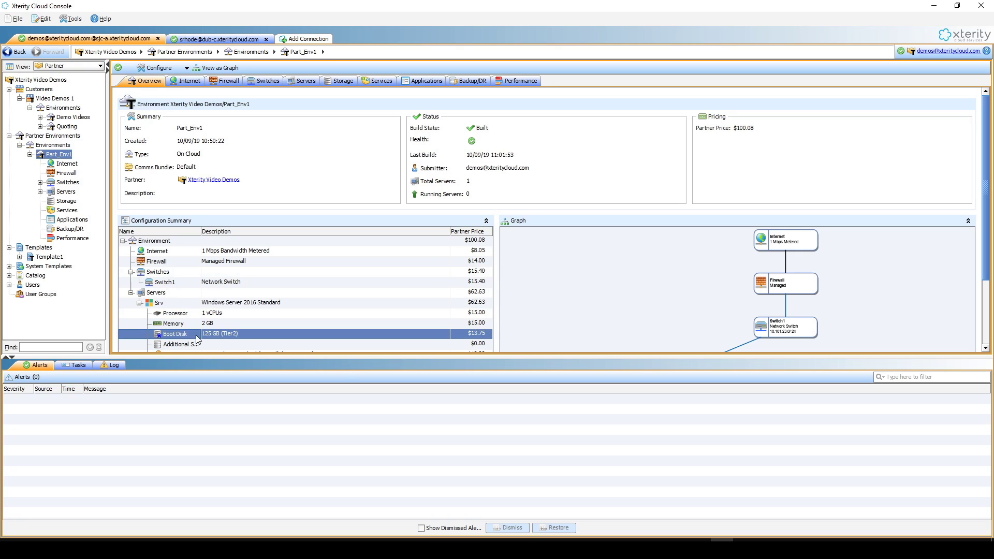
pyautogui.click(262, 315)
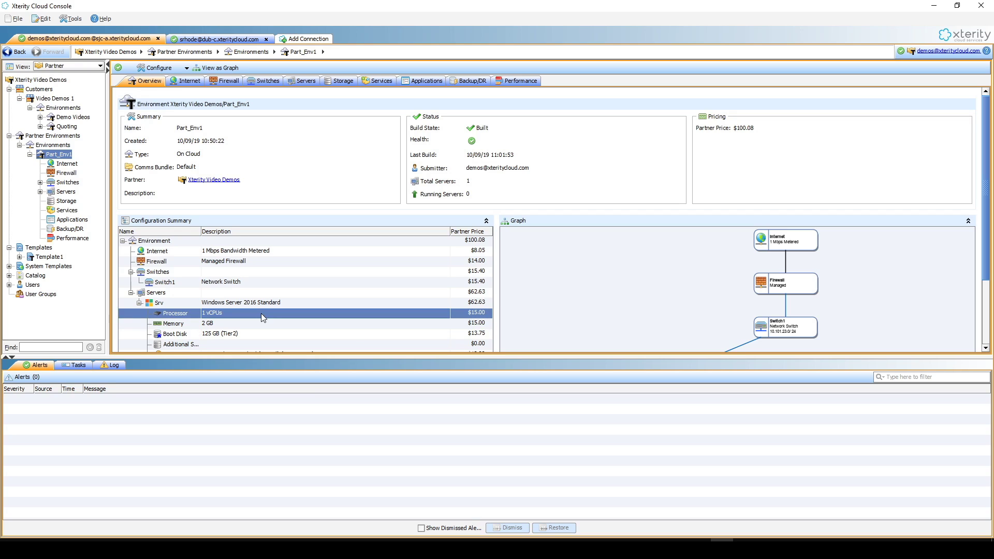
pyautogui.click(253, 325)
pyautogui.moveTo(253, 355); pyautogui.dragTo(253, 411)
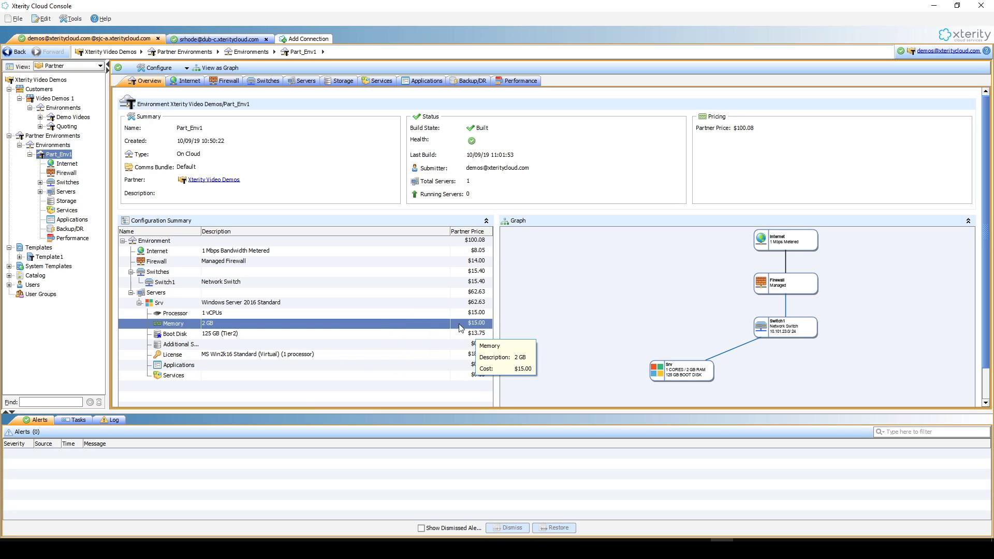
# Step: Examine the partner prices of the processor, boot disk, switches, firewall and Internet in the configuration summary
pyautogui.click(226, 314)
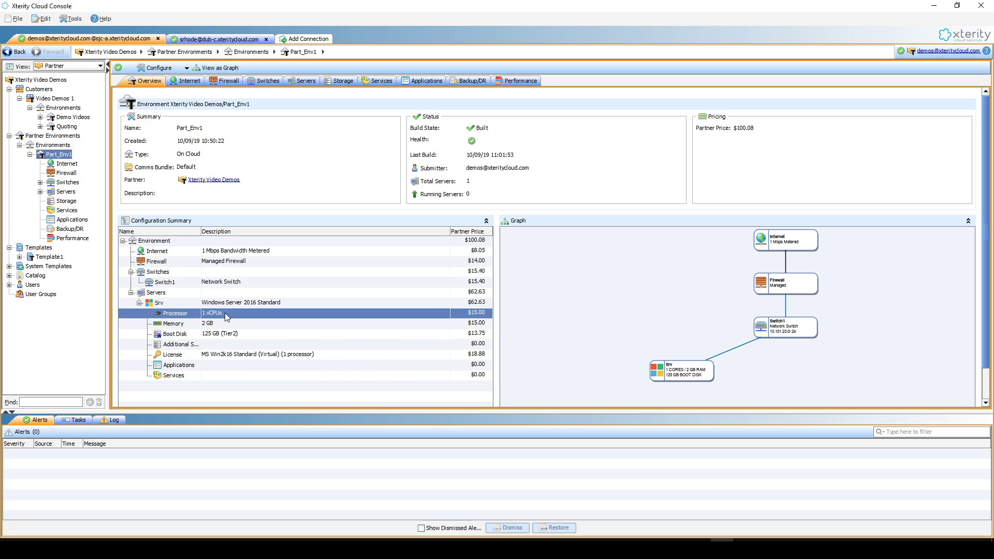
pyautogui.click(225, 335)
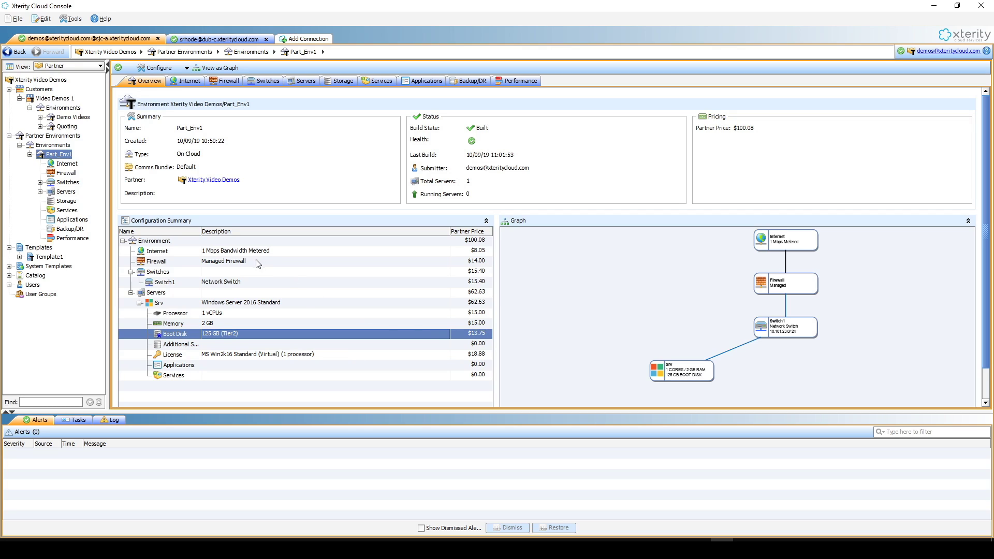
pyautogui.click(421, 268)
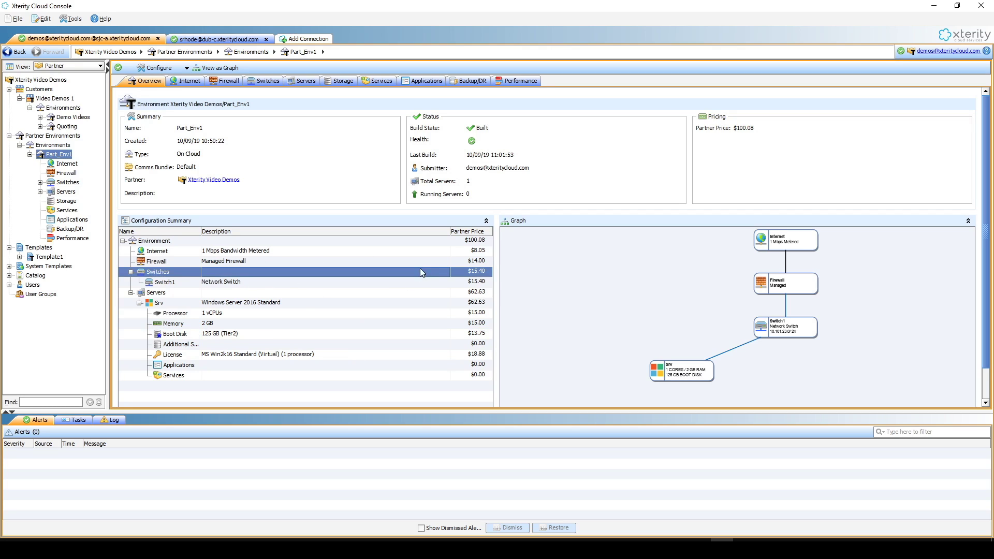
pyautogui.click(425, 260)
pyautogui.click(425, 252)
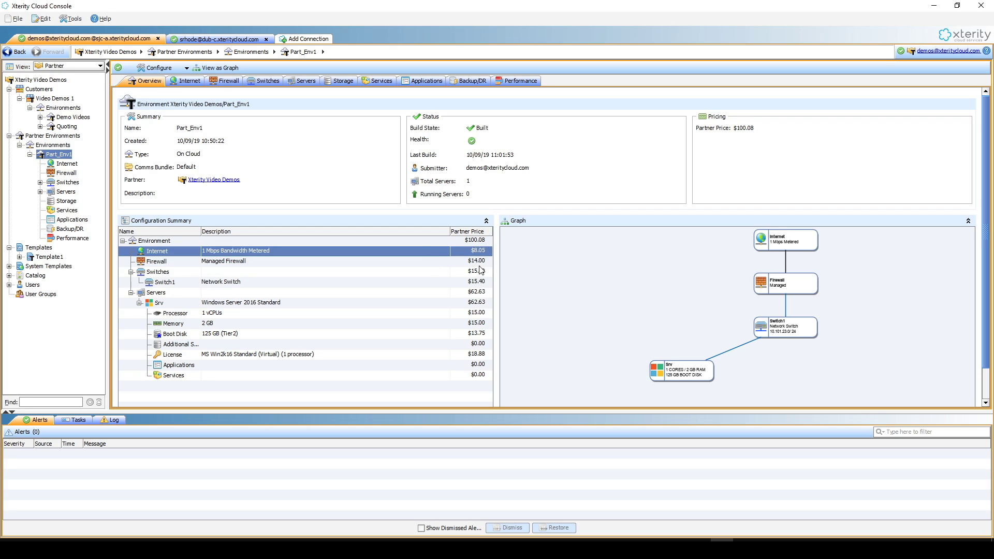